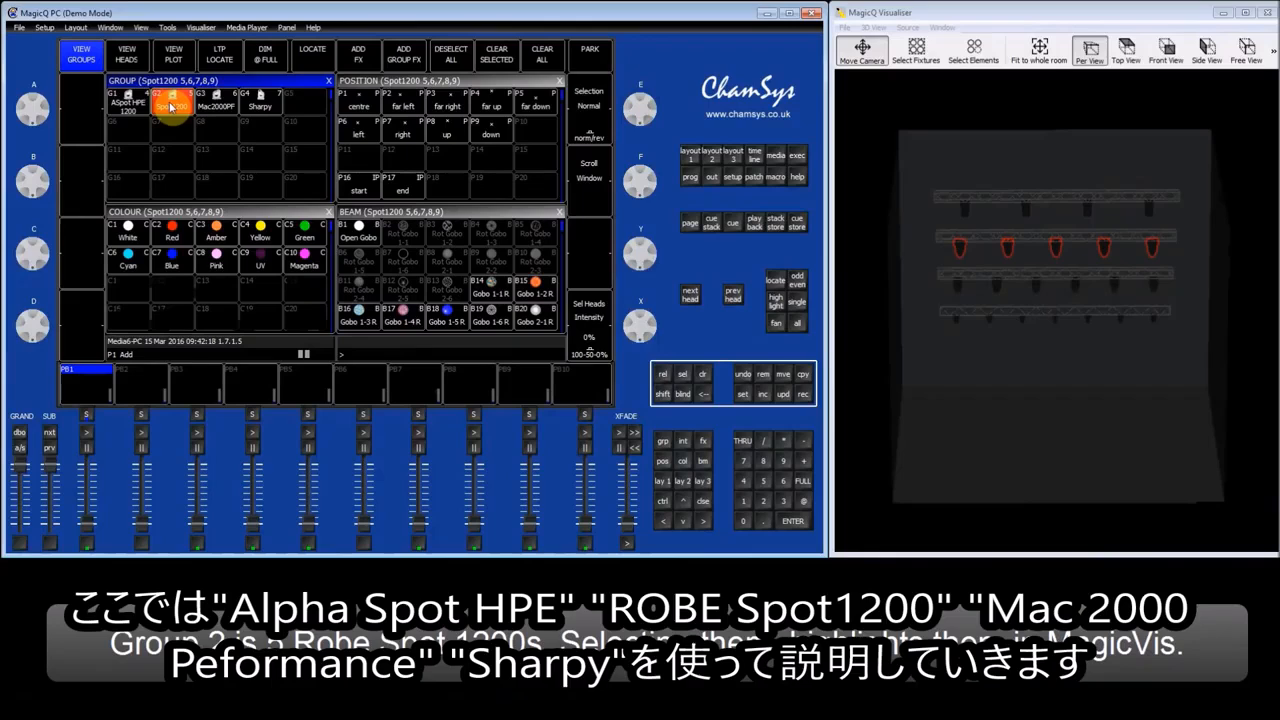
# Select the Mac2000PF group and locate its heads at full intensity.
pyautogui.click(228, 112)
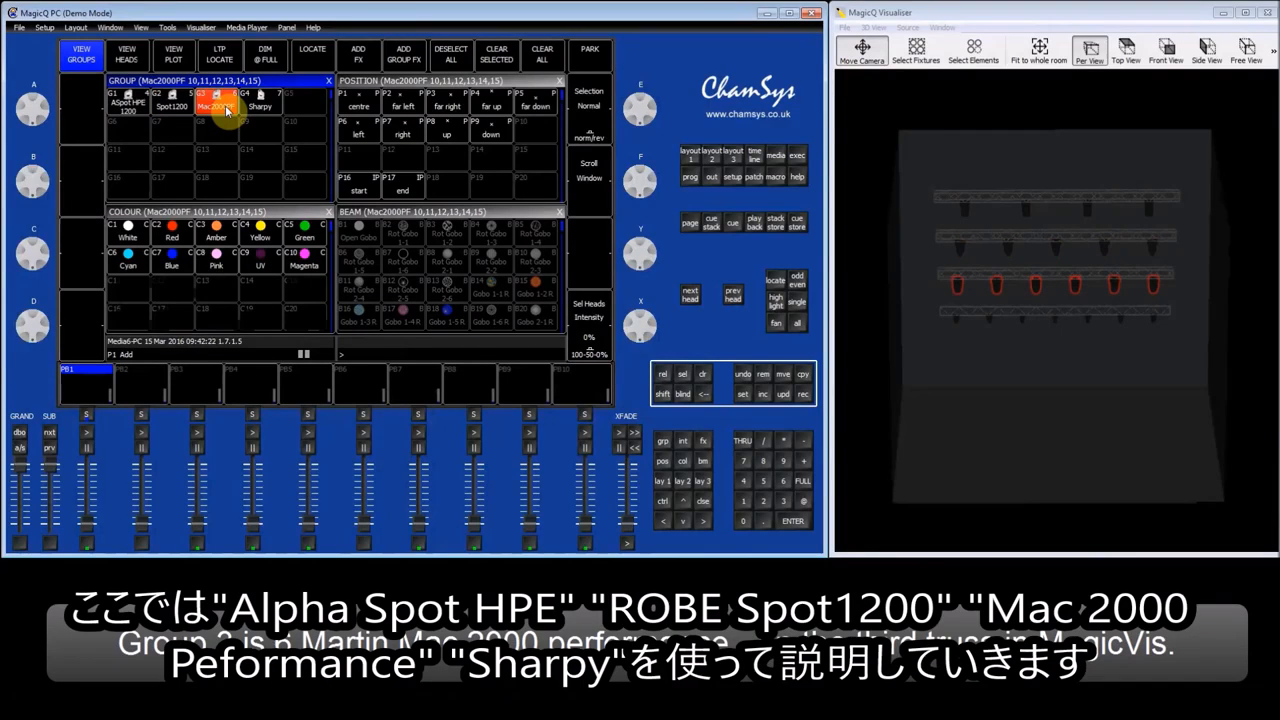
pyautogui.click(260, 110)
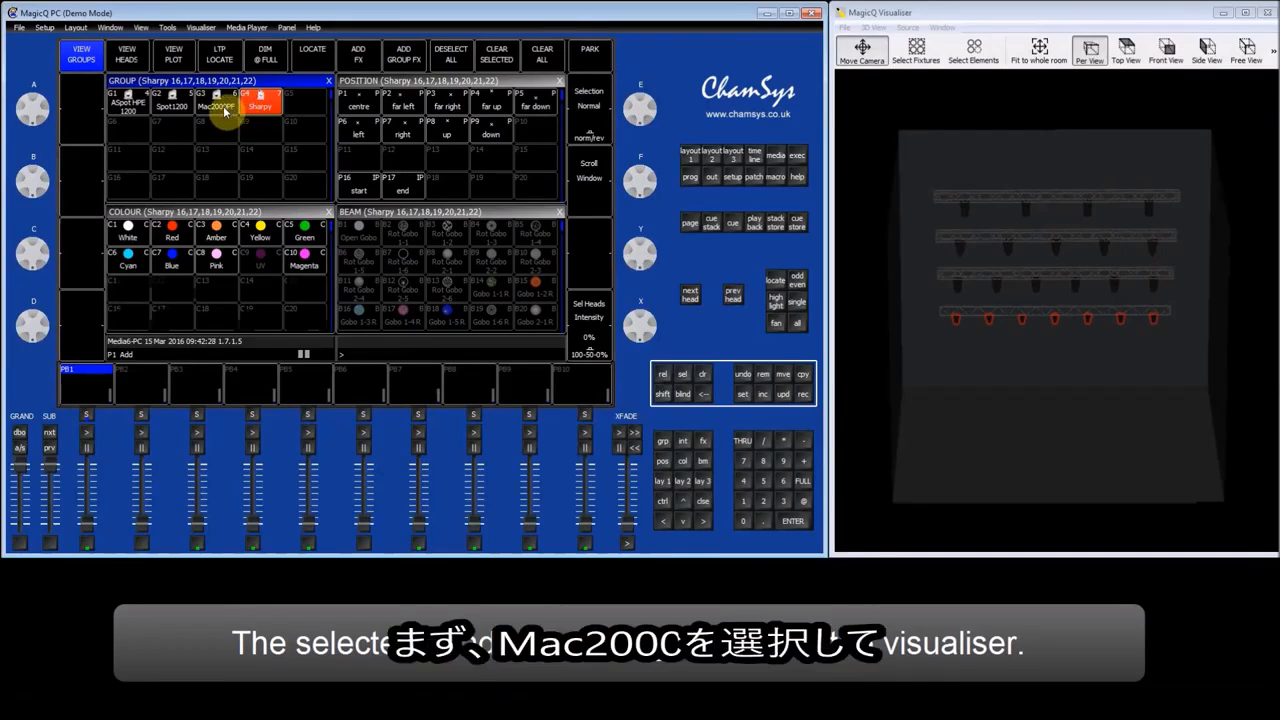
pyautogui.click(224, 110)
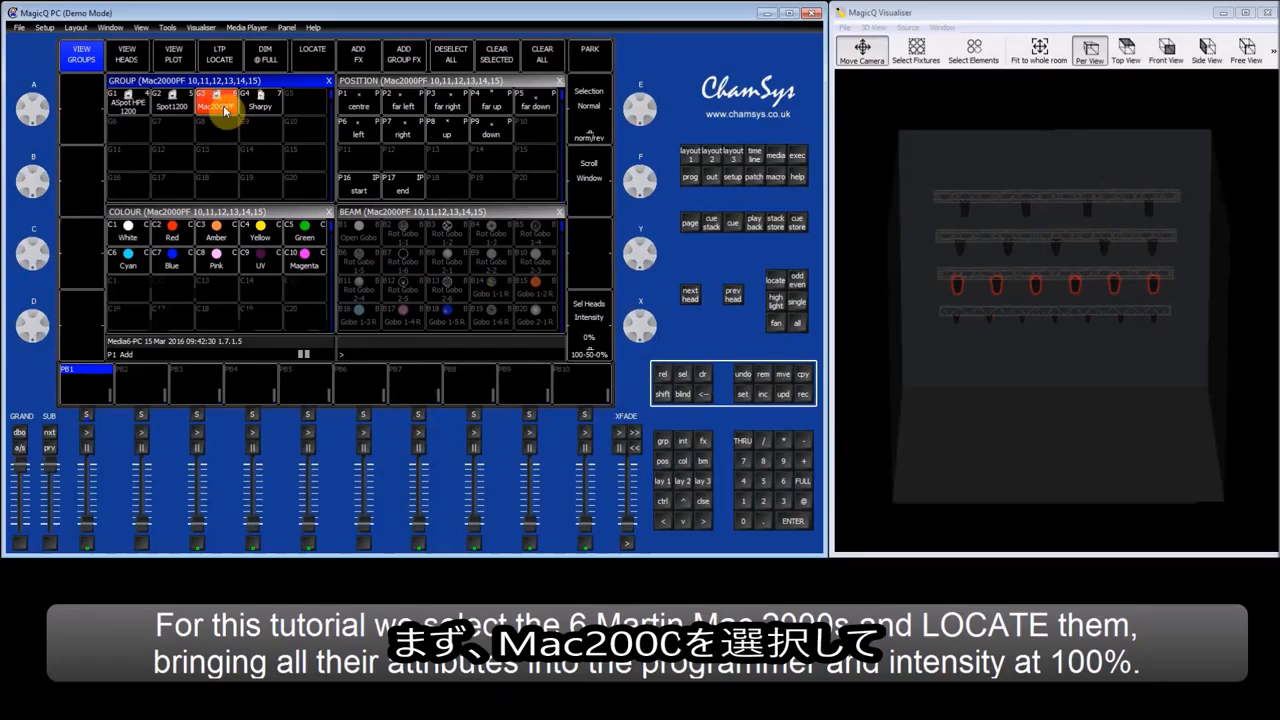
pyautogui.click(310, 56)
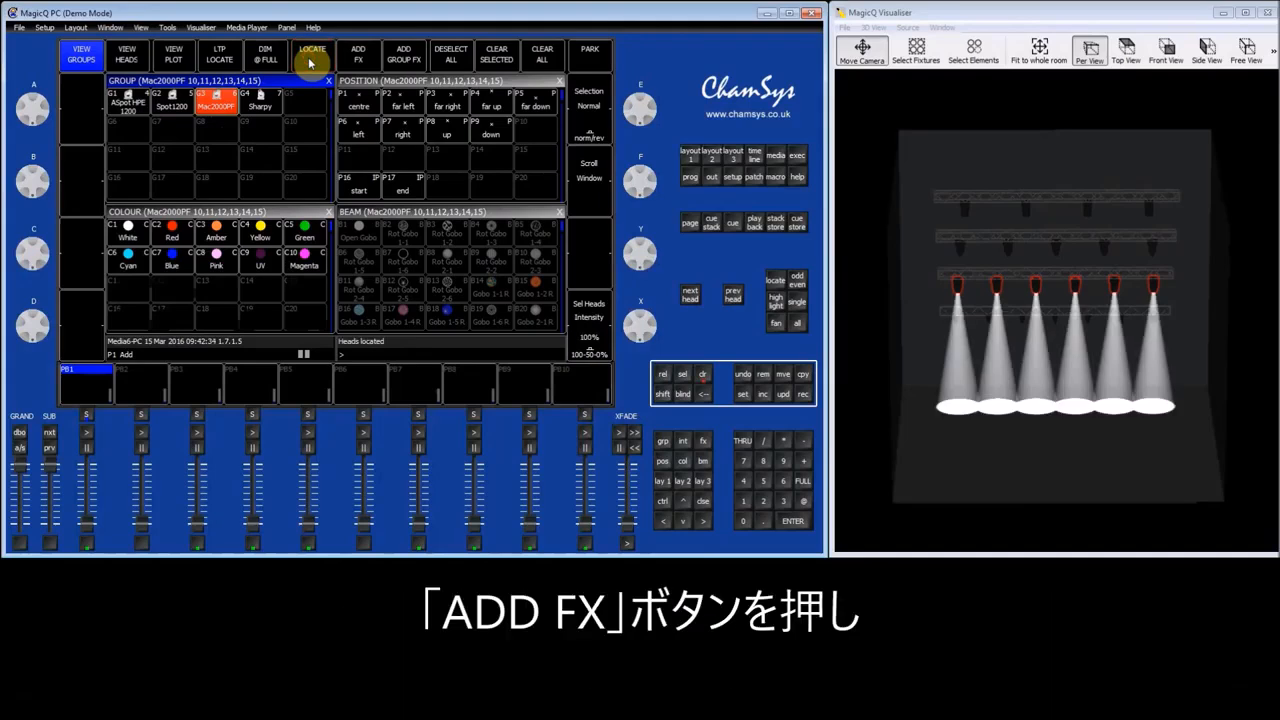
# Add the tilt effect from the Position FX library to the Mac2000PF heads.
pyautogui.click(370, 57)
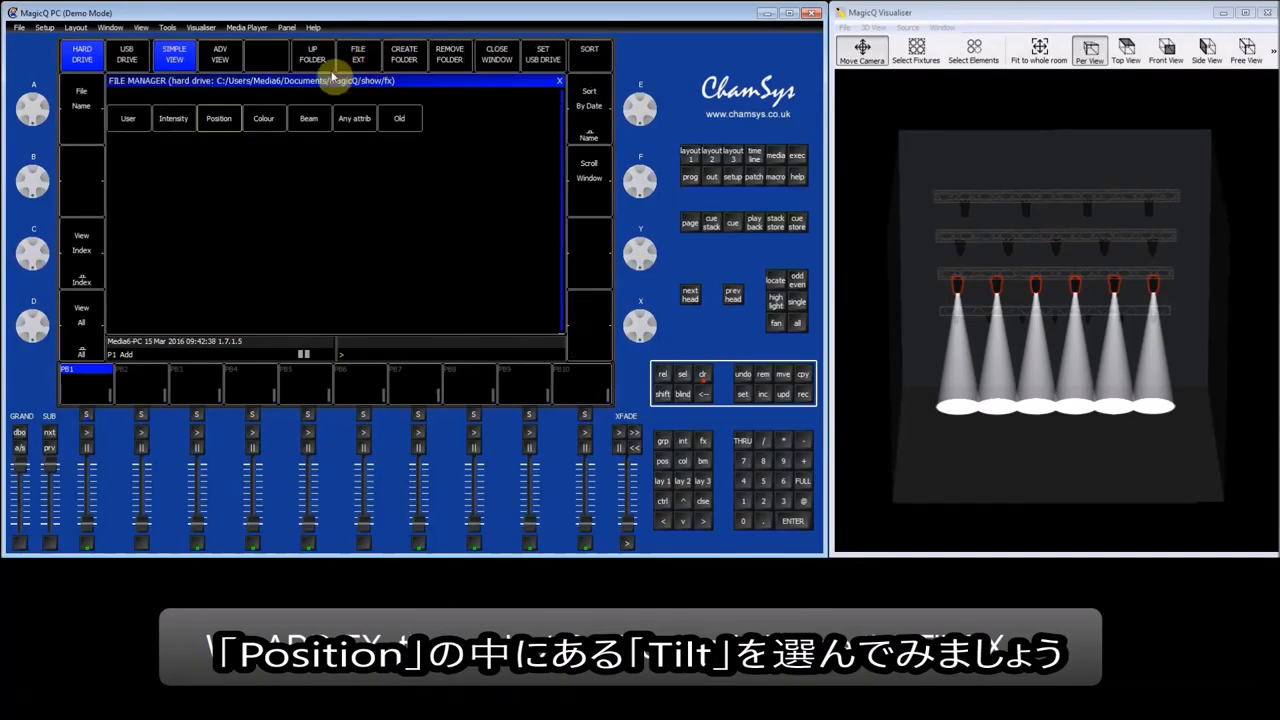
pyautogui.click(226, 119)
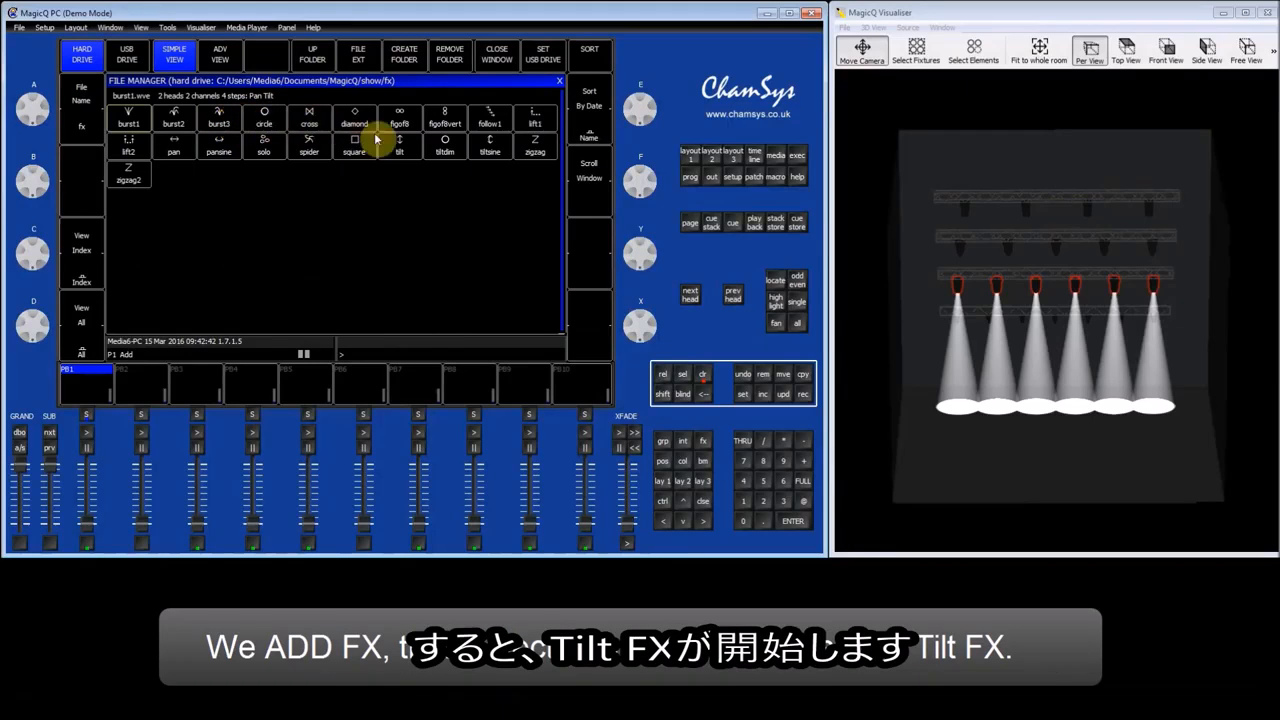
pyautogui.click(410, 152)
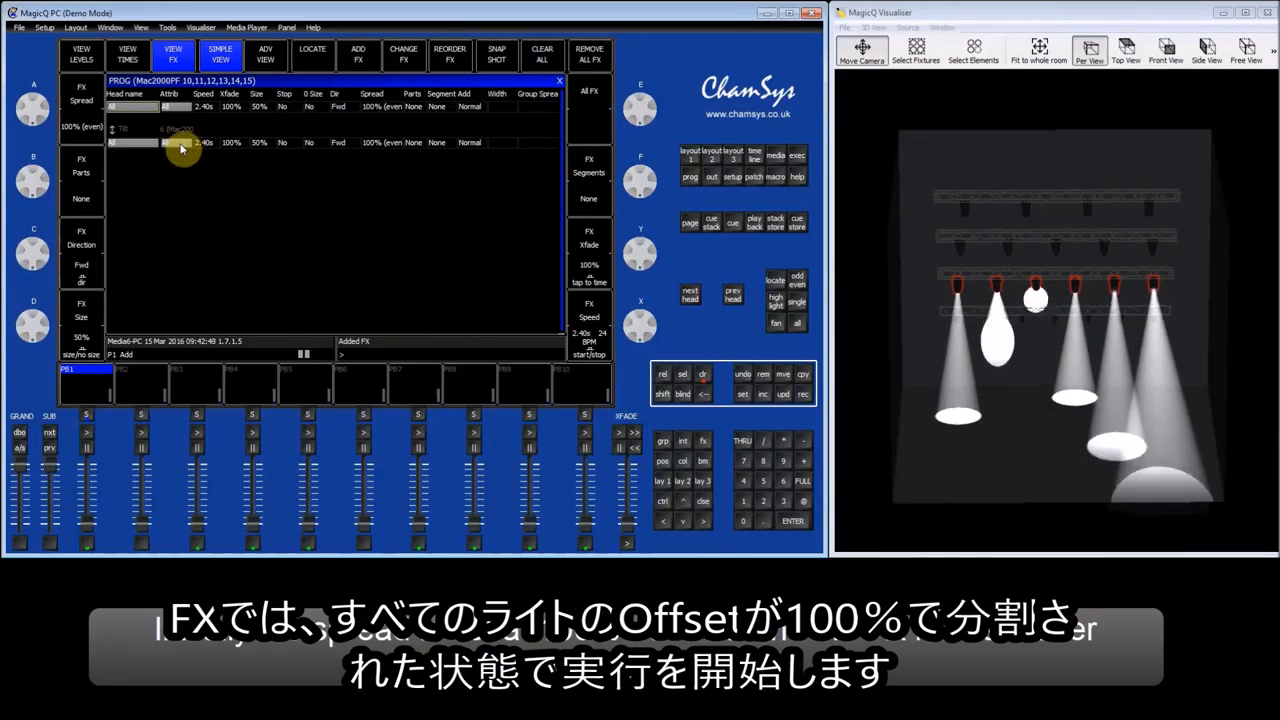
# Remove the tilt effect's spread by setting it to 0%, and raise it back to 100% (even).
pyautogui.click(93, 90)
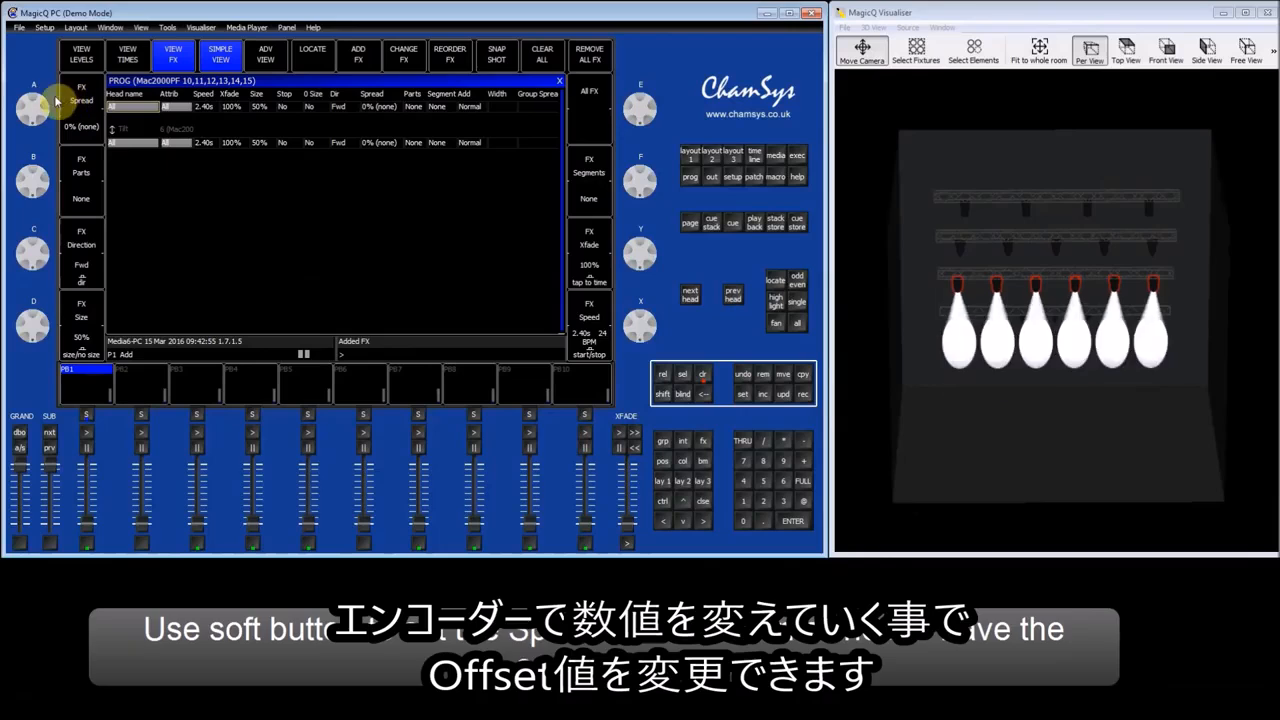
pyautogui.moveTo(37, 104); pyautogui.dragTo(43, 437)
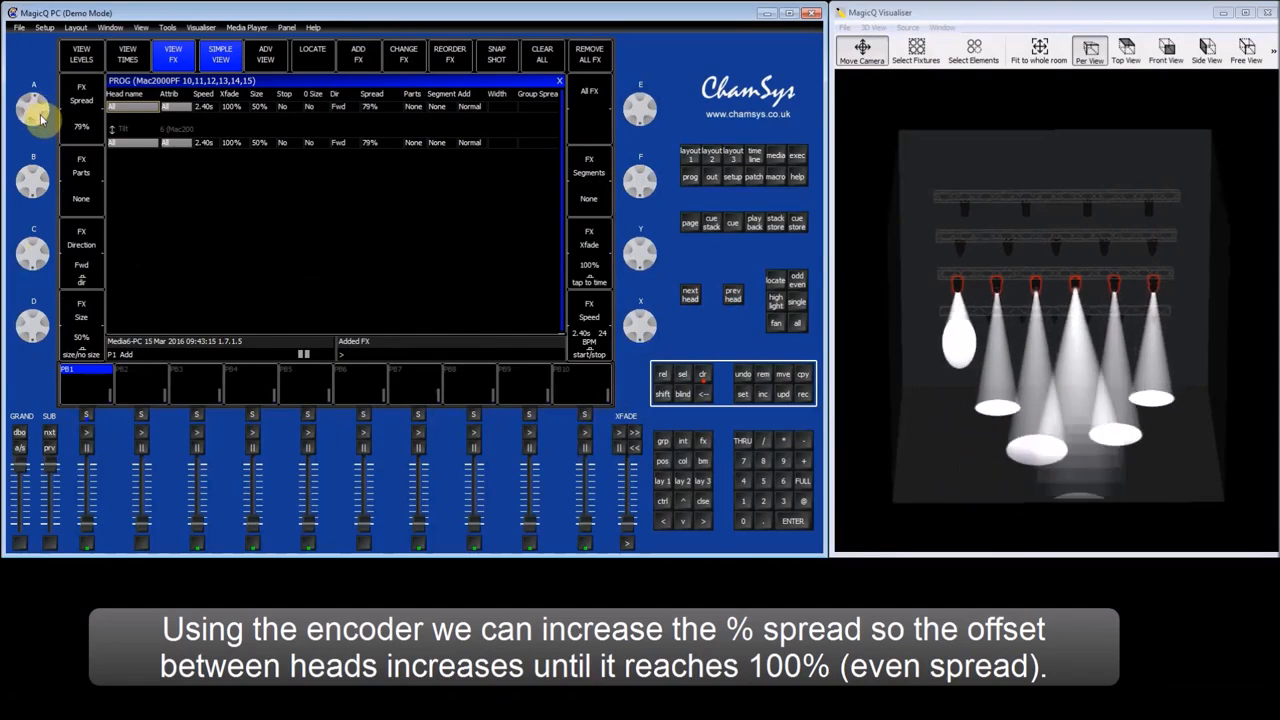
pyautogui.moveTo(40, 118); pyautogui.dragTo(44, 240)
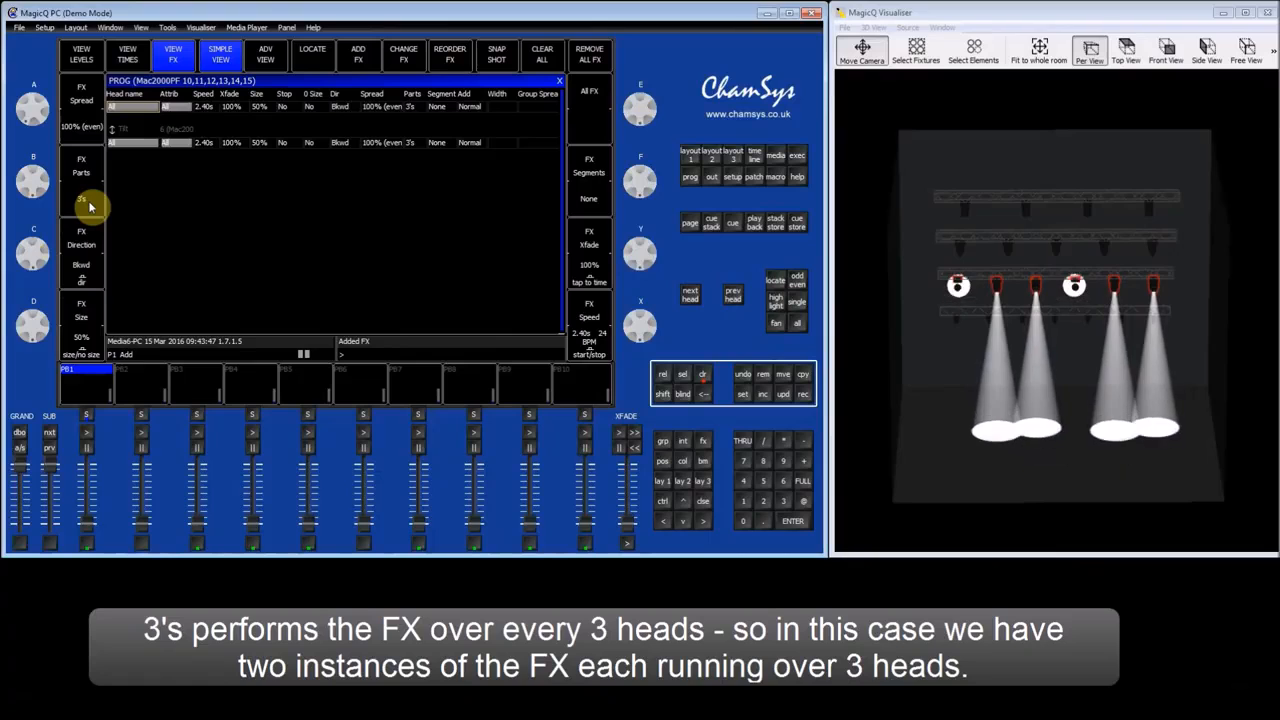
# Set the effect's parts to None and try segments of 2's before returning segments to None.
pyautogui.click(95, 173)
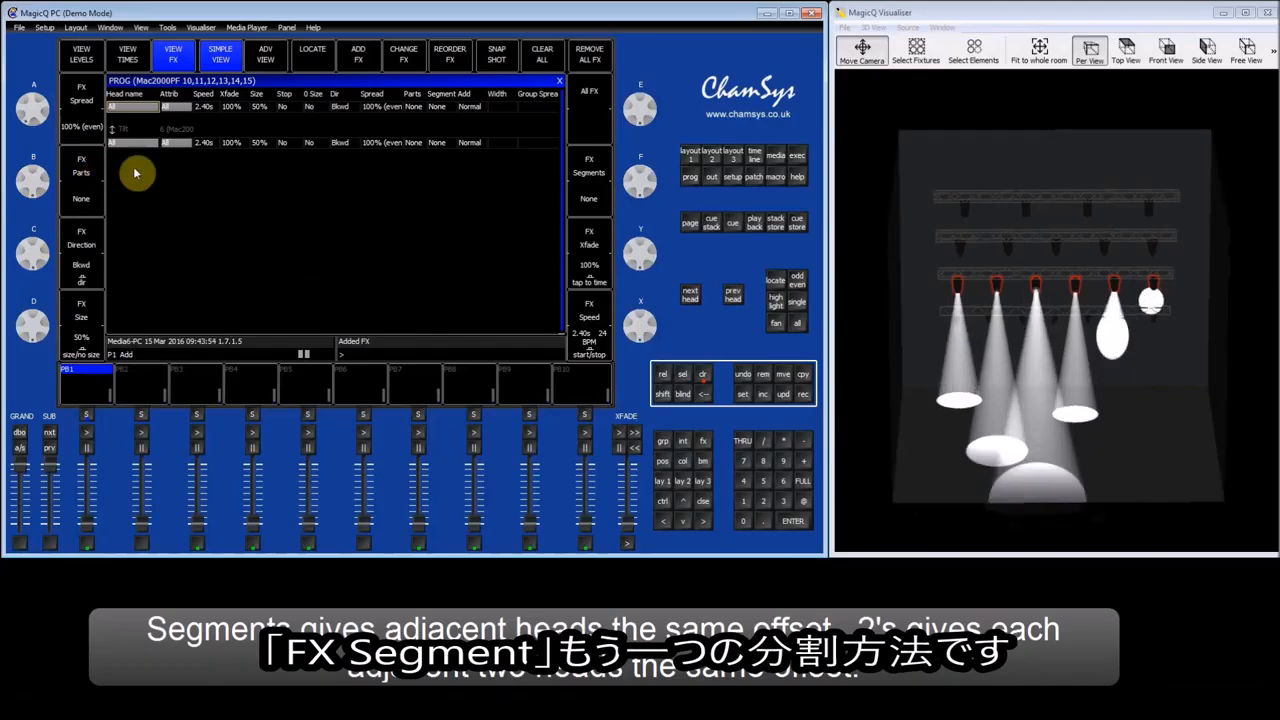
pyautogui.click(603, 197)
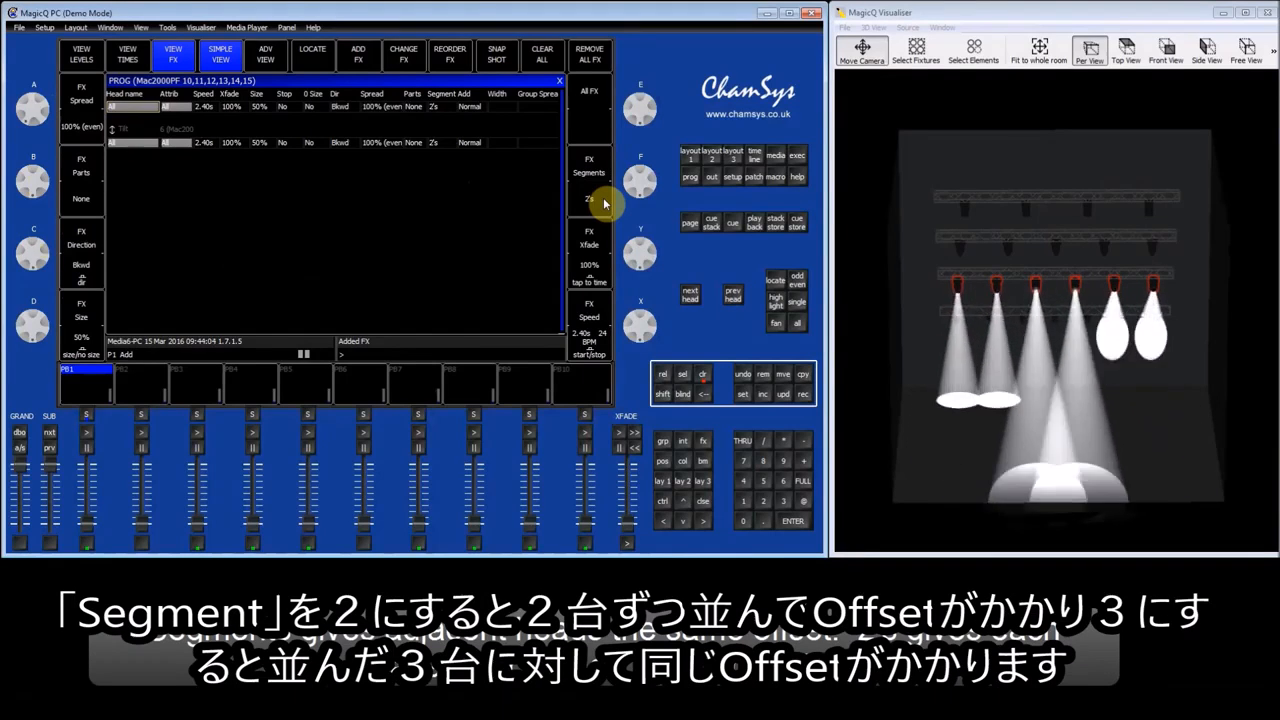
pyautogui.click(603, 200)
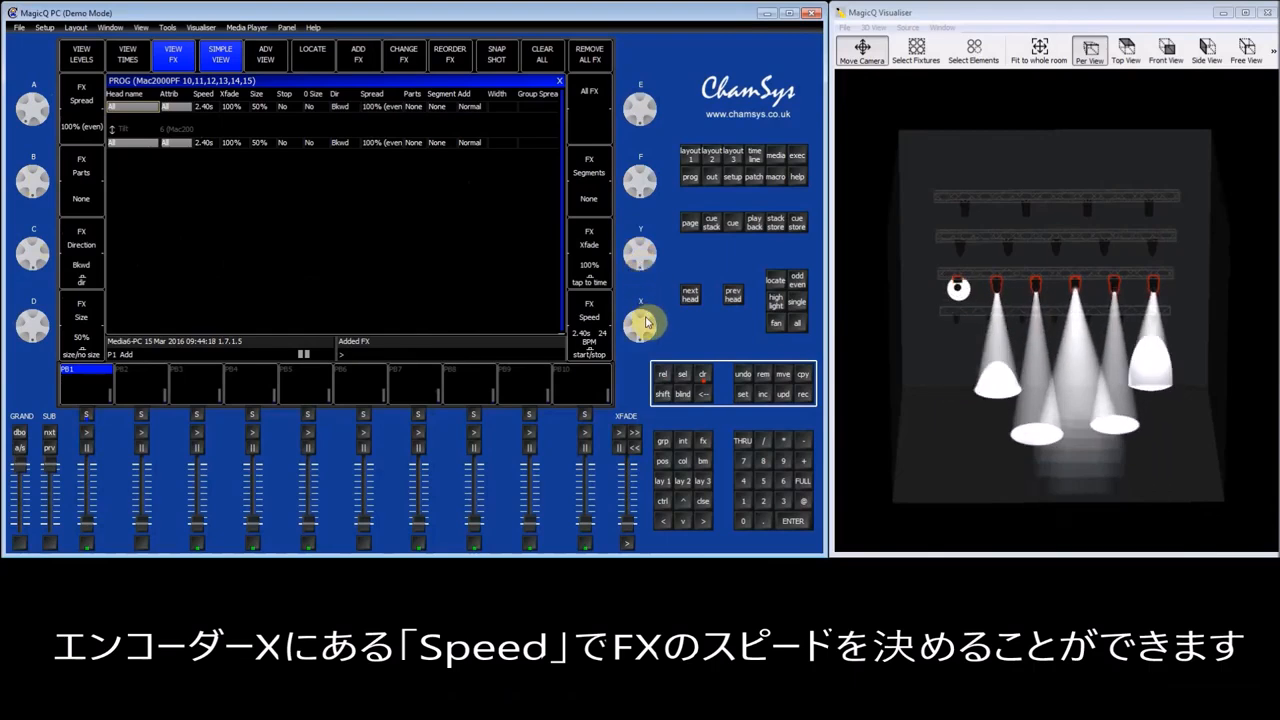
# Speed up the tilt effect to 1.87 s using the speed encoder.
pyautogui.moveTo(647, 328); pyautogui.dragTo(641, 404)
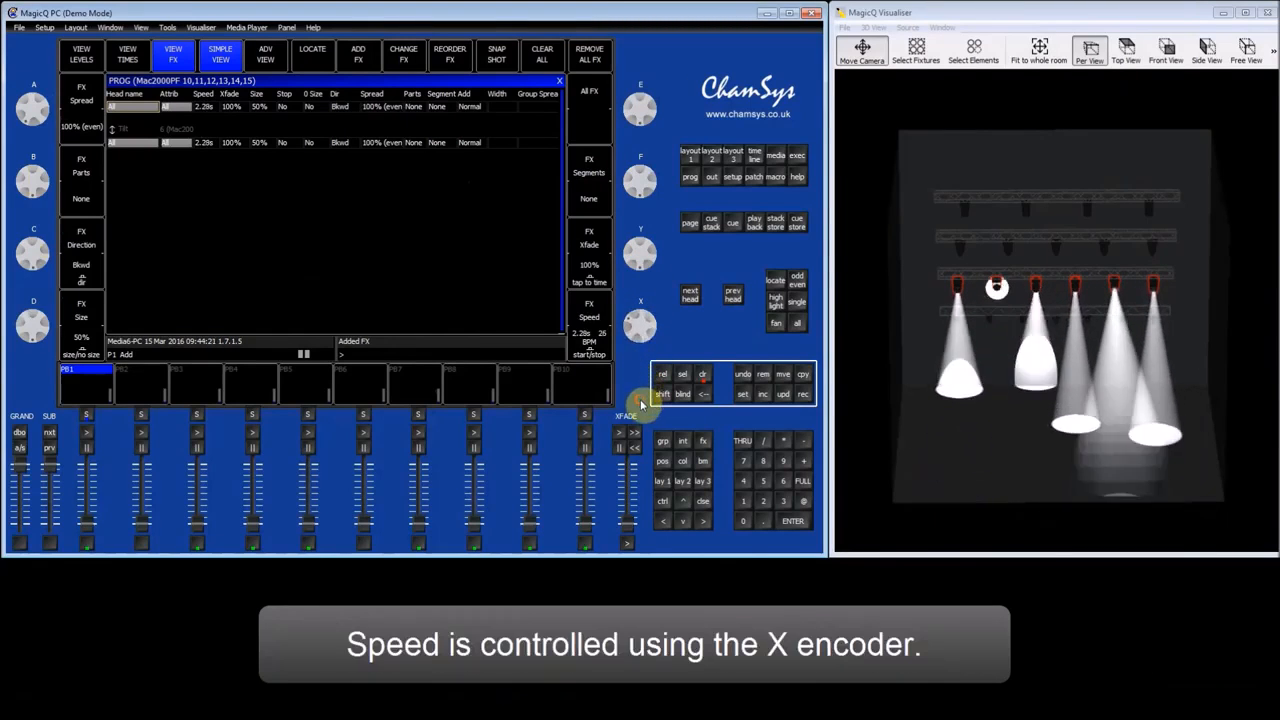
pyautogui.moveTo(647, 328); pyautogui.dragTo(650, 392)
pyautogui.moveTo(650, 343); pyautogui.dragTo(650, 386)
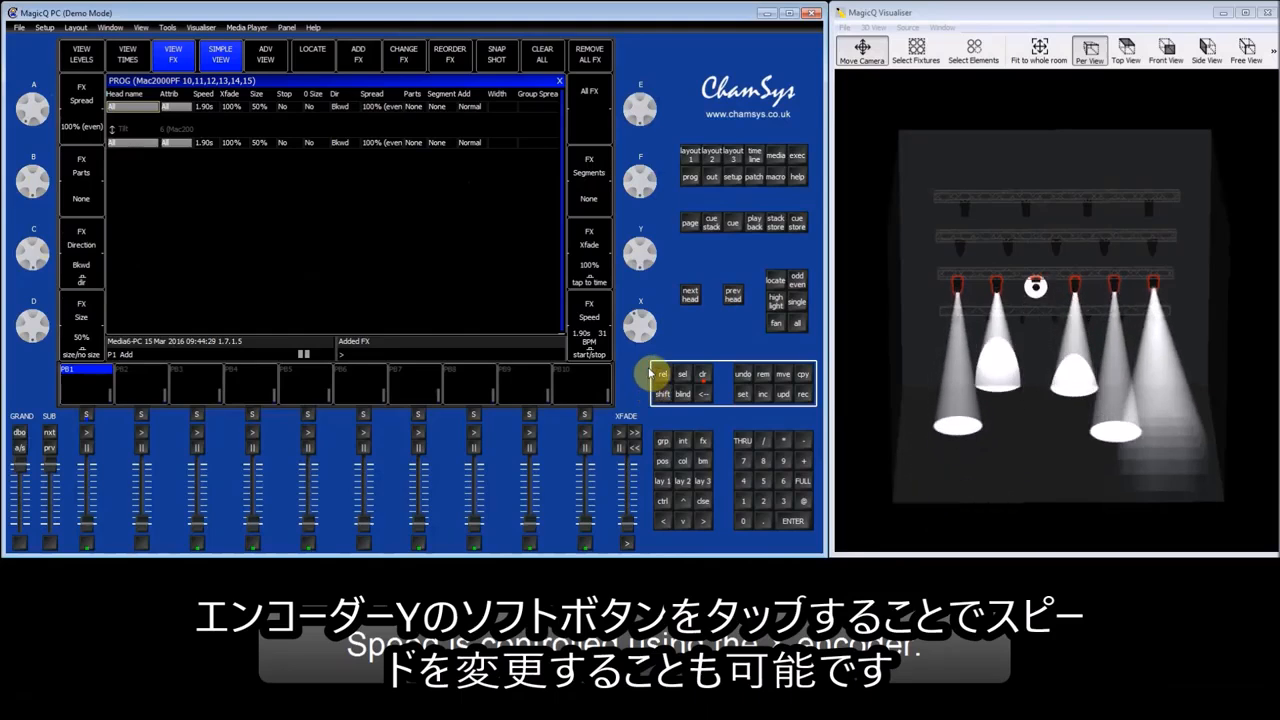
pyautogui.moveTo(645, 326); pyautogui.dragTo(646, 341)
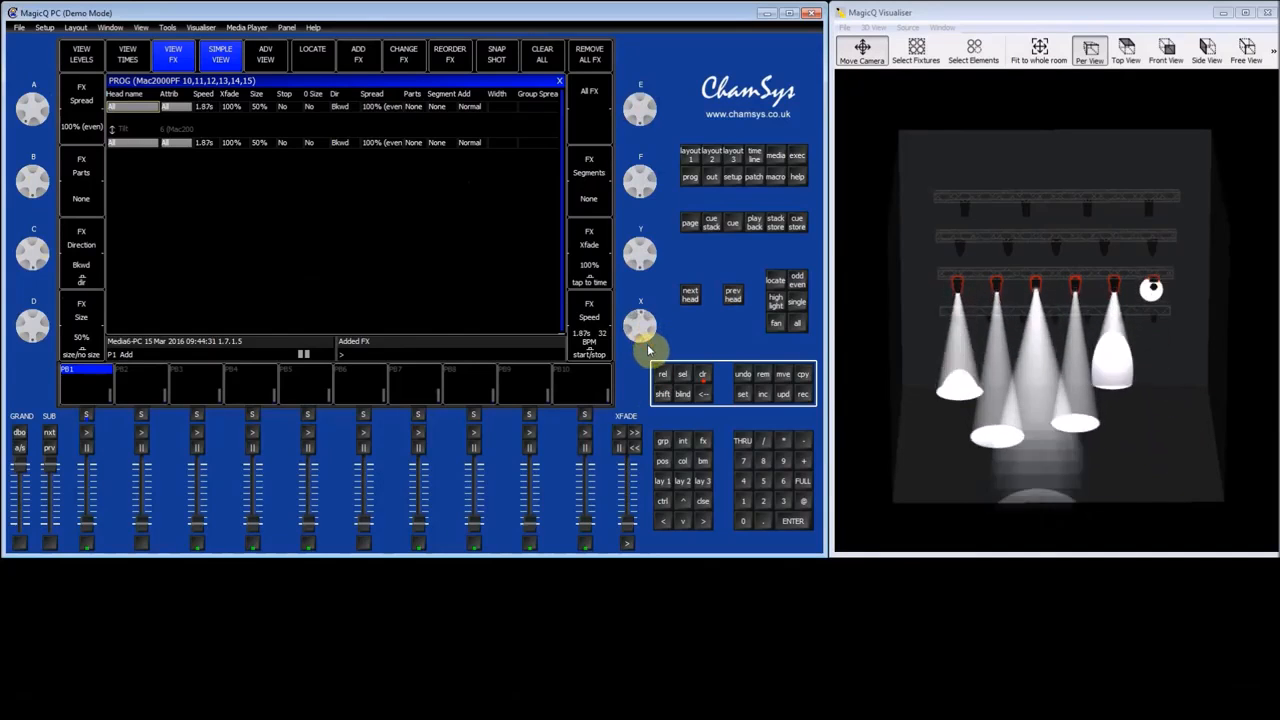
# Tap the effect speed to a fast beat of 0.37 s, and tap more slowly to reach 3.10 s.
pyautogui.click(604, 282)
pyautogui.click(604, 282)
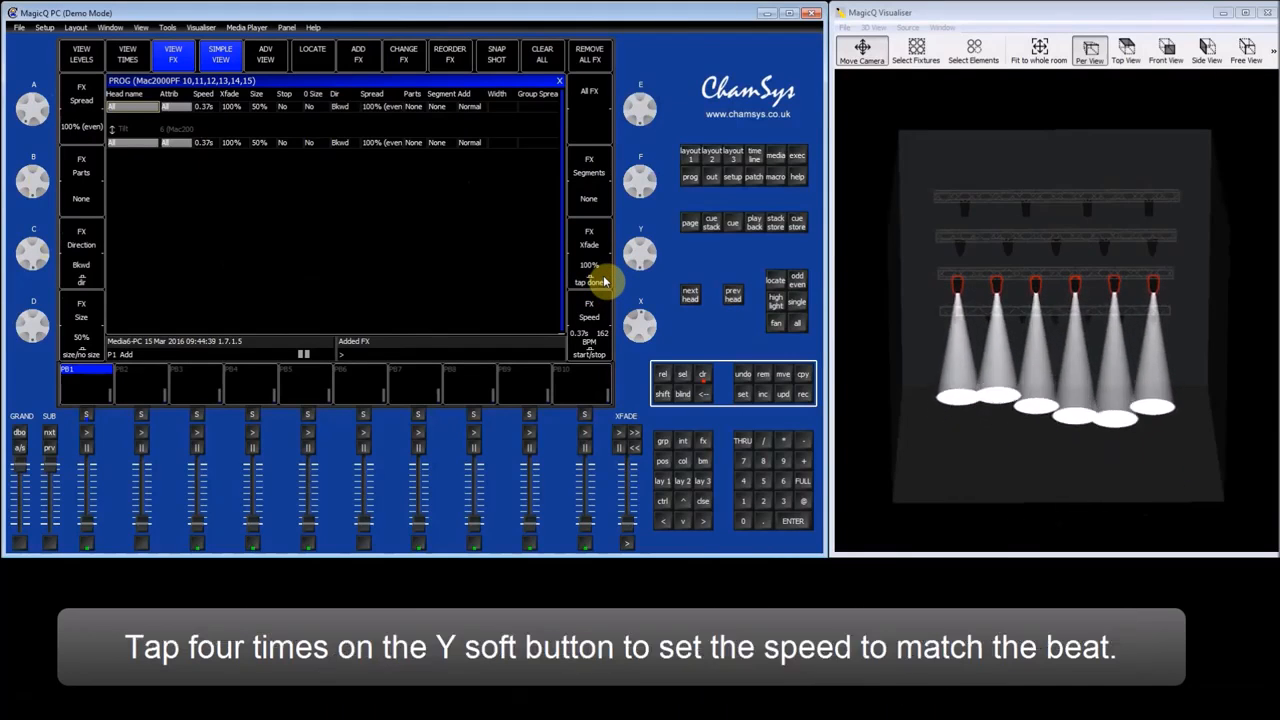
pyautogui.click(604, 282)
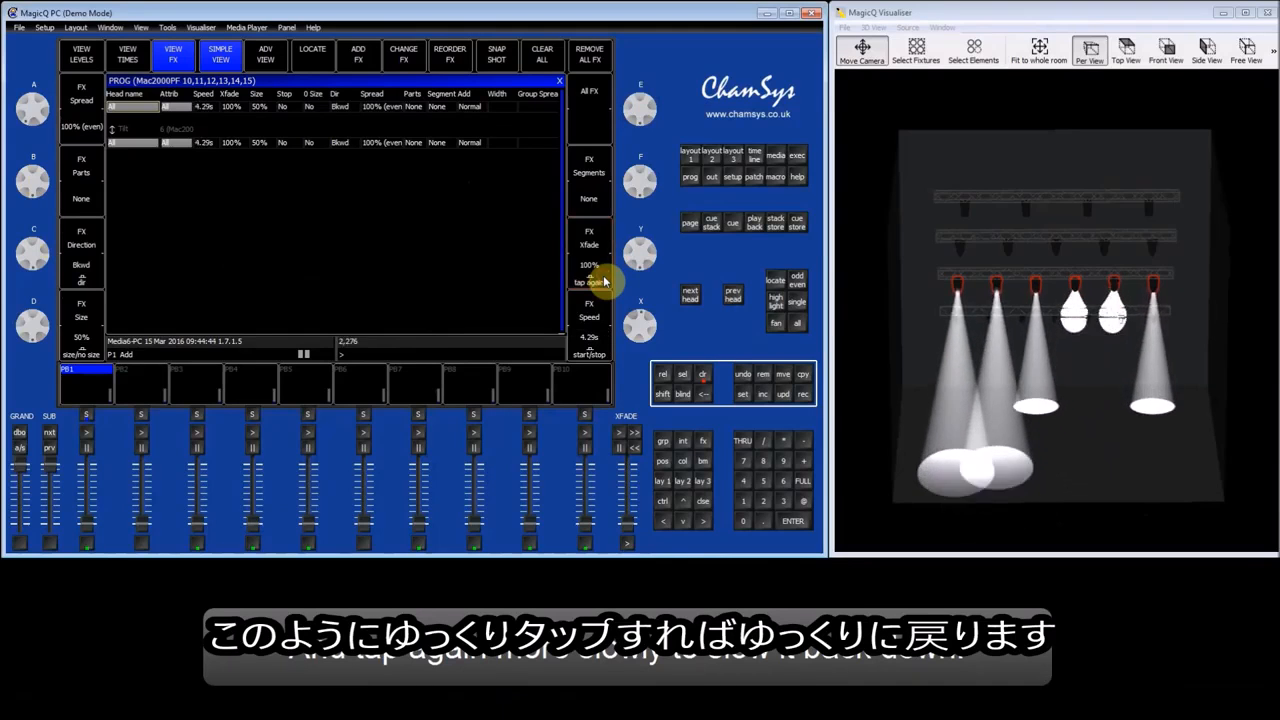
pyautogui.click(604, 282)
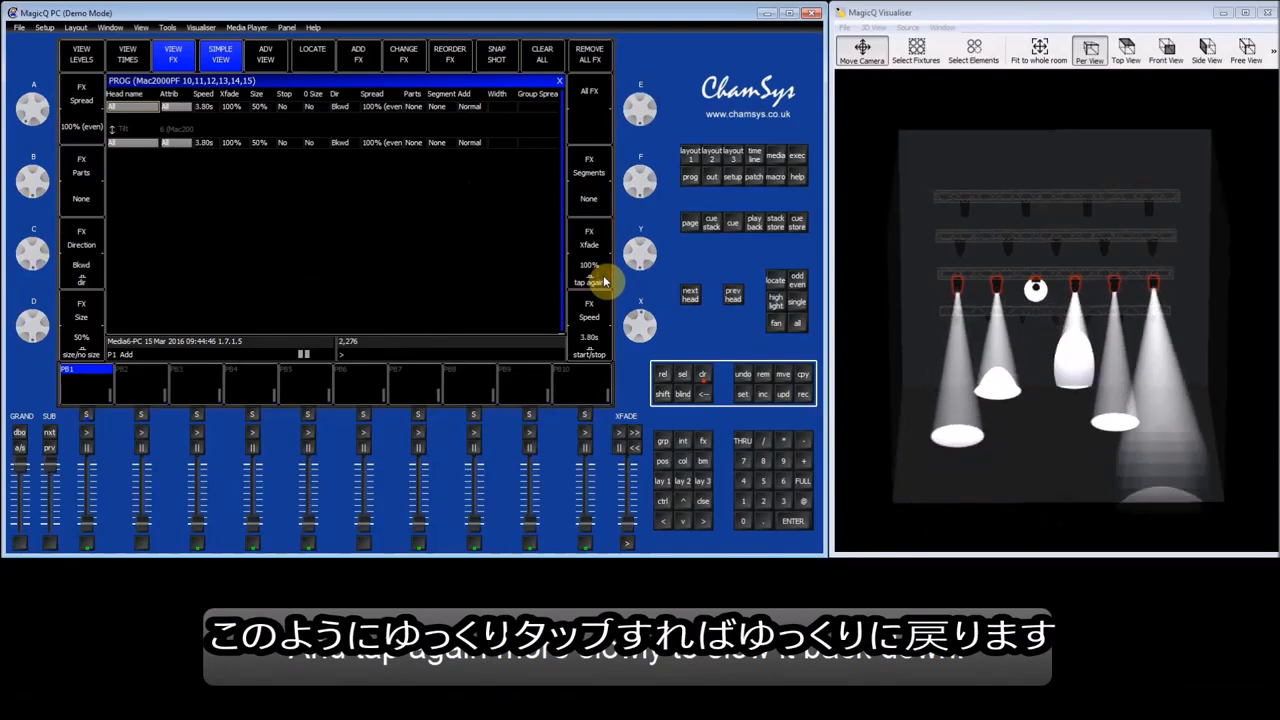
pyautogui.click(604, 282)
pyautogui.click(604, 282)
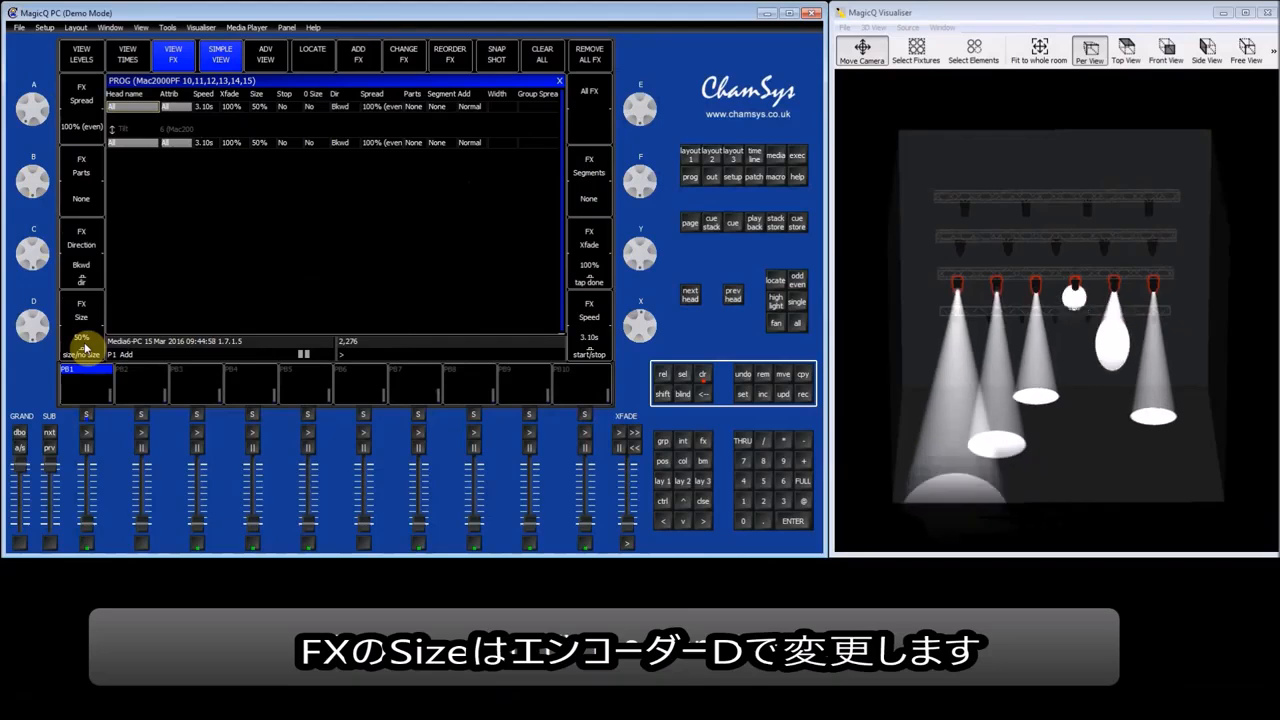
# Reduce the tilt effect's size to 11% and enlarge it to 100%.
pyautogui.moveTo(47, 338); pyautogui.dragTo(44, 289)
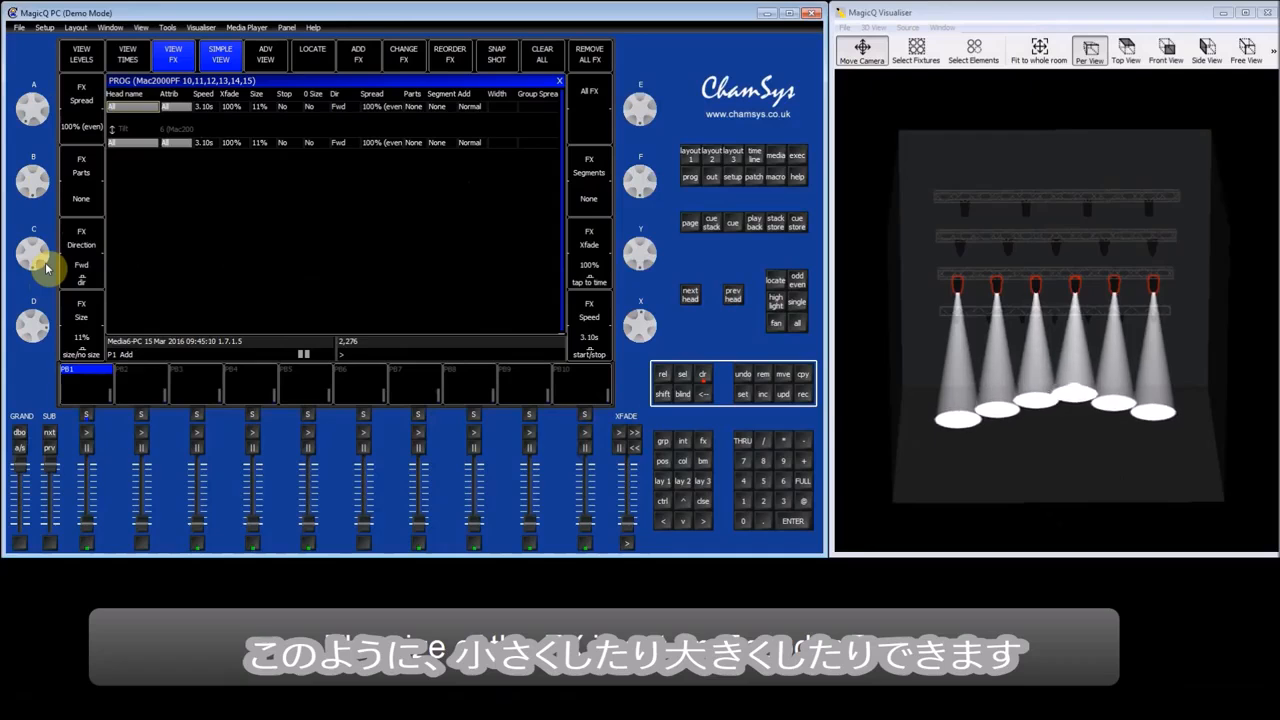
pyautogui.moveTo(38, 320); pyautogui.dragTo(41, 400)
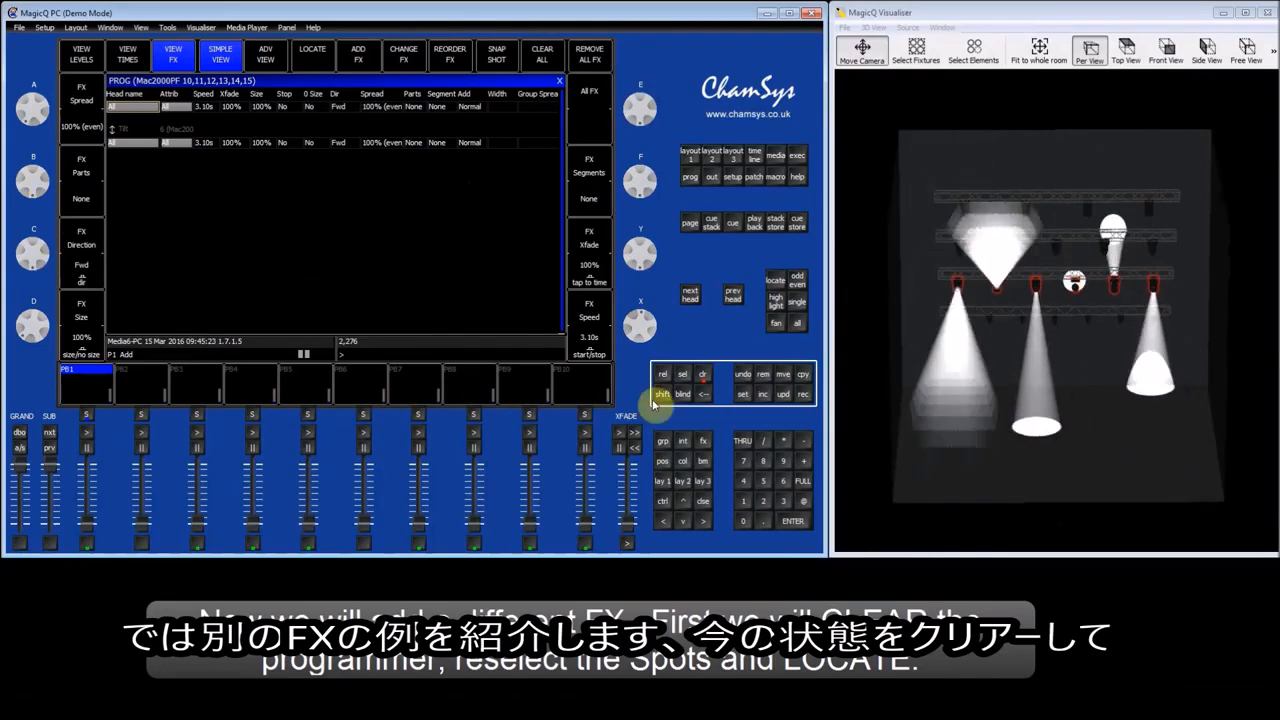
# Clear the programmer, reselect the Mac2000PF group and locate its heads again.
pyautogui.click(703, 376)
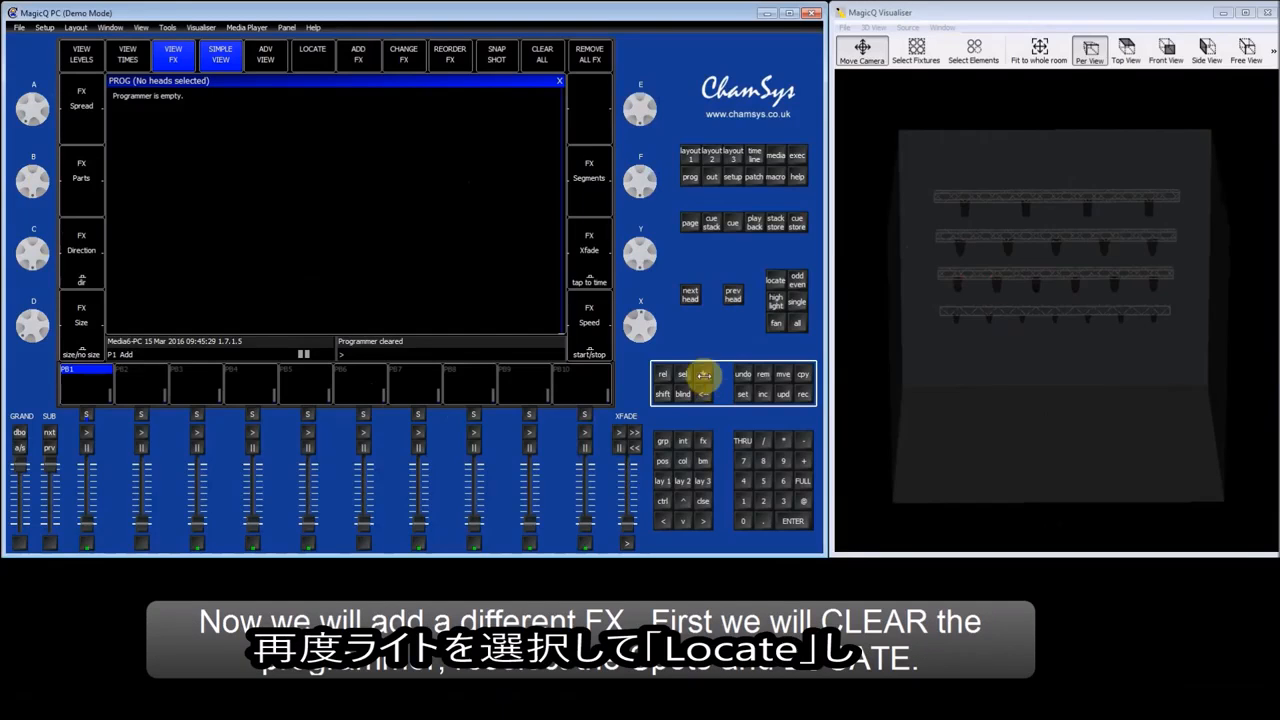
pyautogui.click(690, 157)
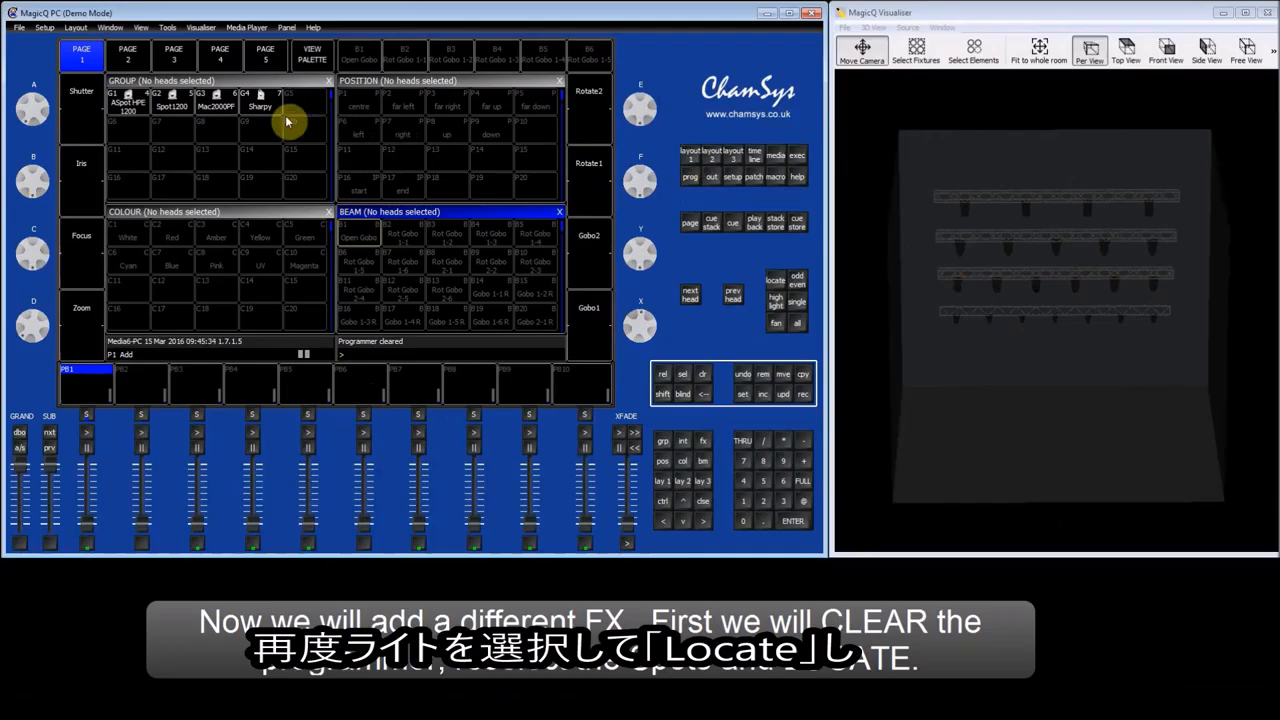
pyautogui.click(220, 106)
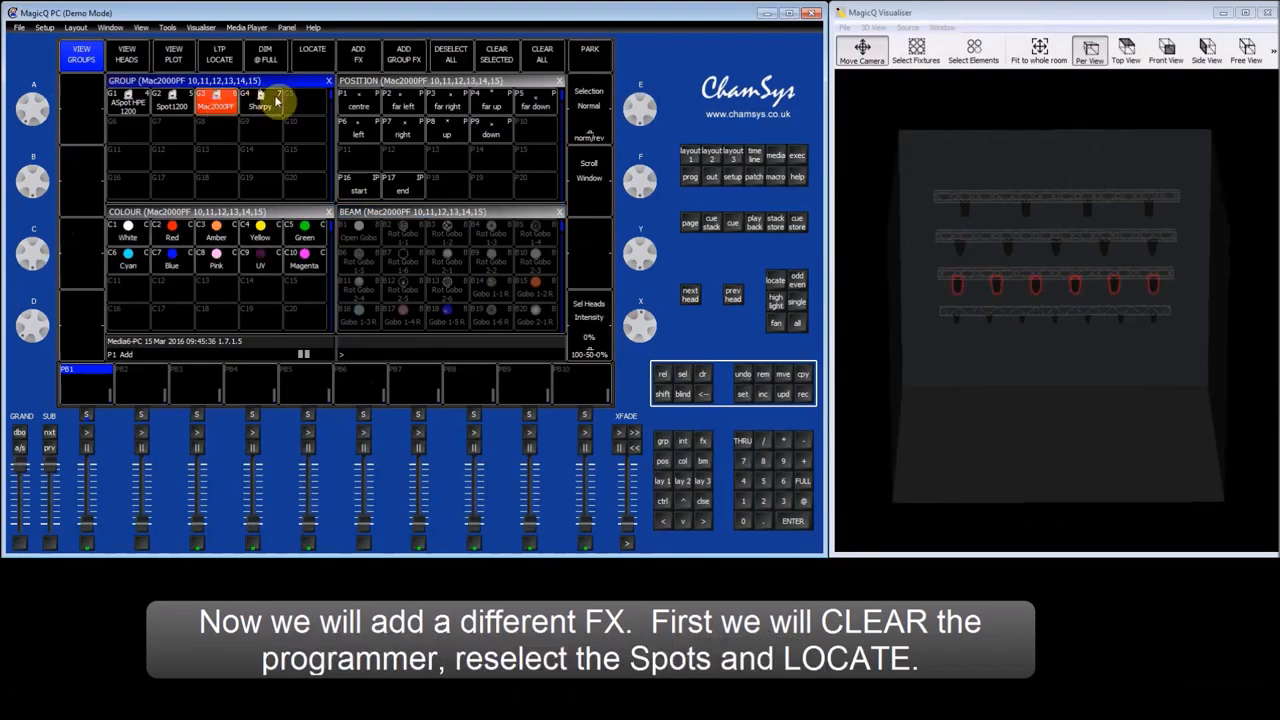
pyautogui.click(318, 63)
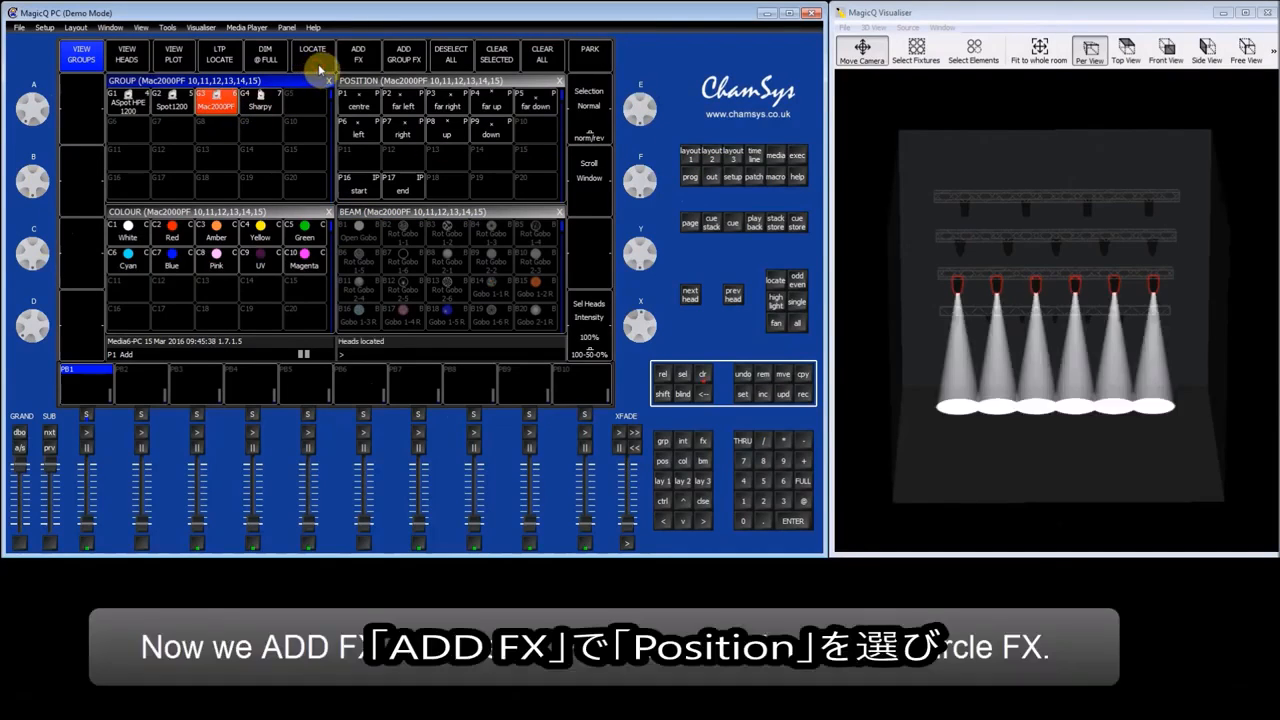
# Add the circle effect from the Position FX library to the Mac2000PF heads.
pyautogui.click(372, 63)
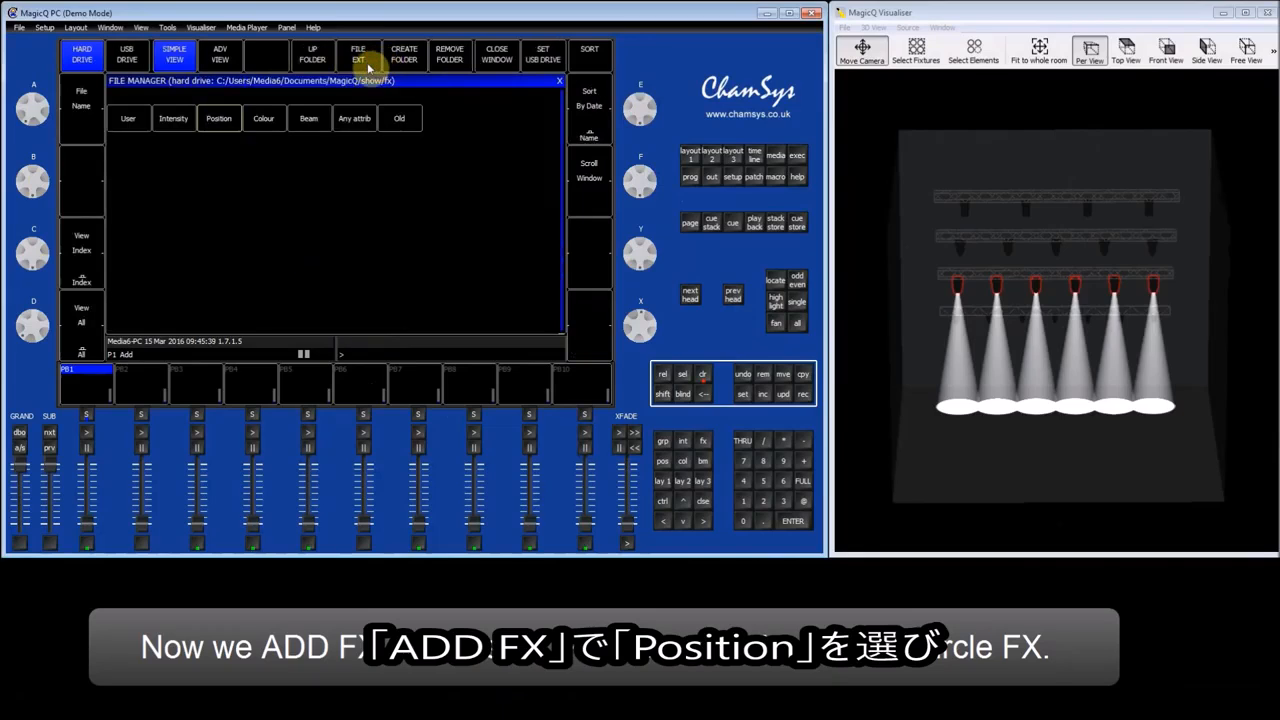
pyautogui.click(227, 122)
pyautogui.click(267, 120)
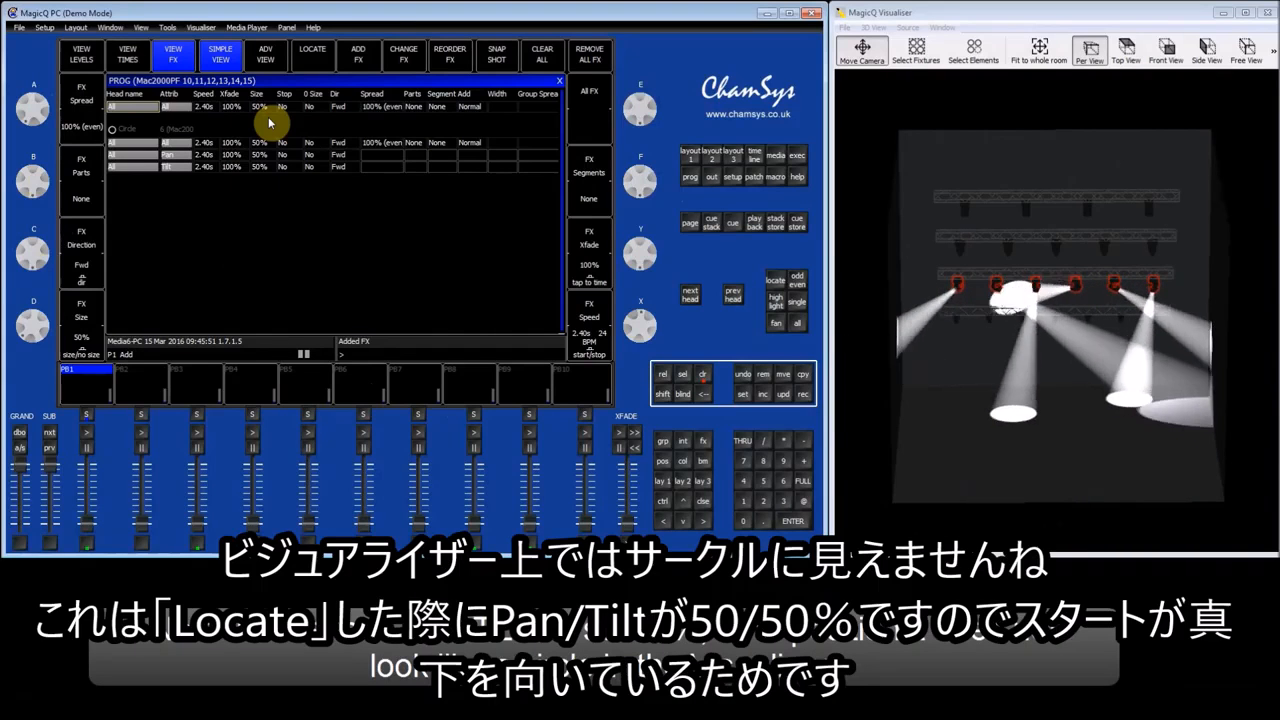
# Examine the circle effect's pan and tilt movement in the DMX channel outputs' movement display.
pyautogui.click(710, 177)
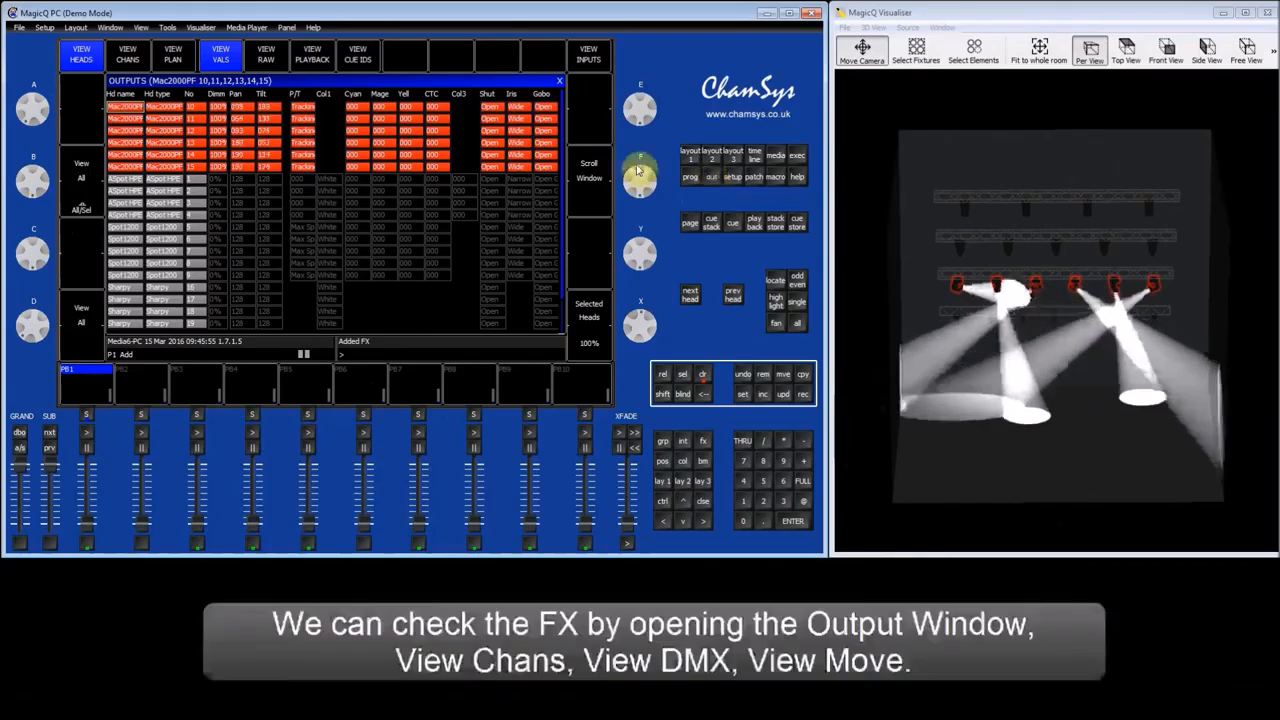
pyautogui.click(138, 60)
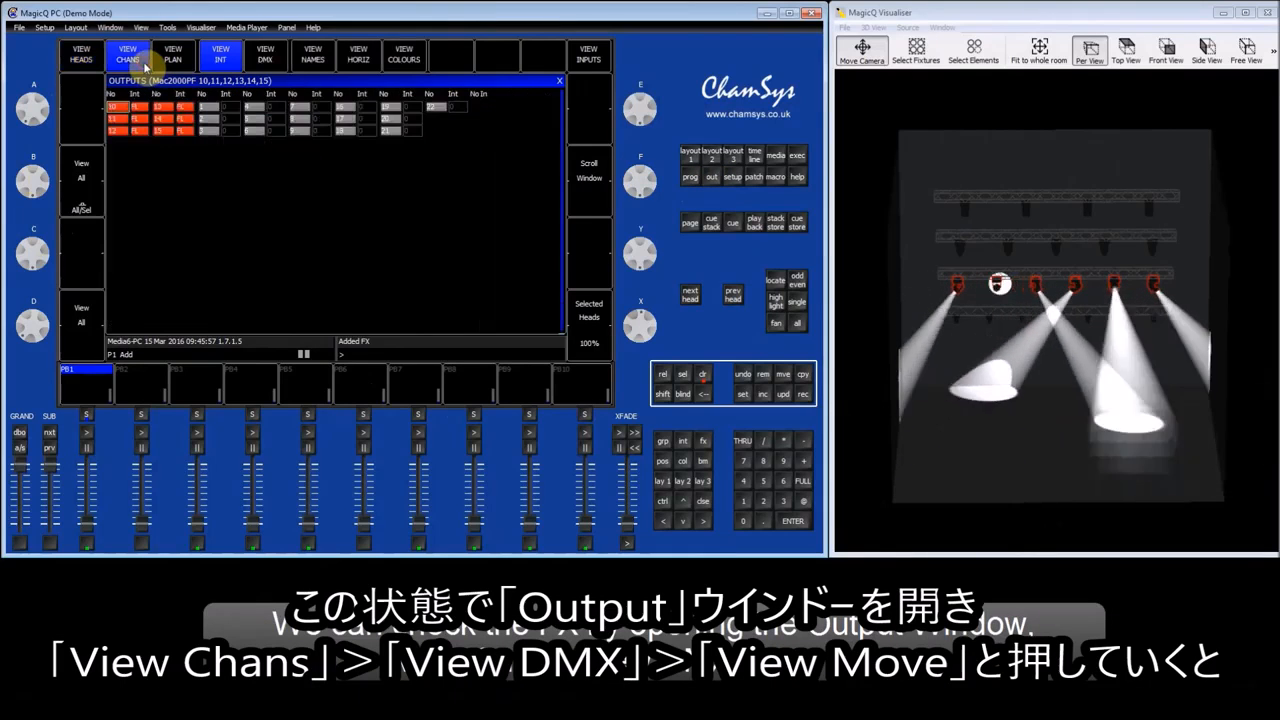
pyautogui.click(274, 62)
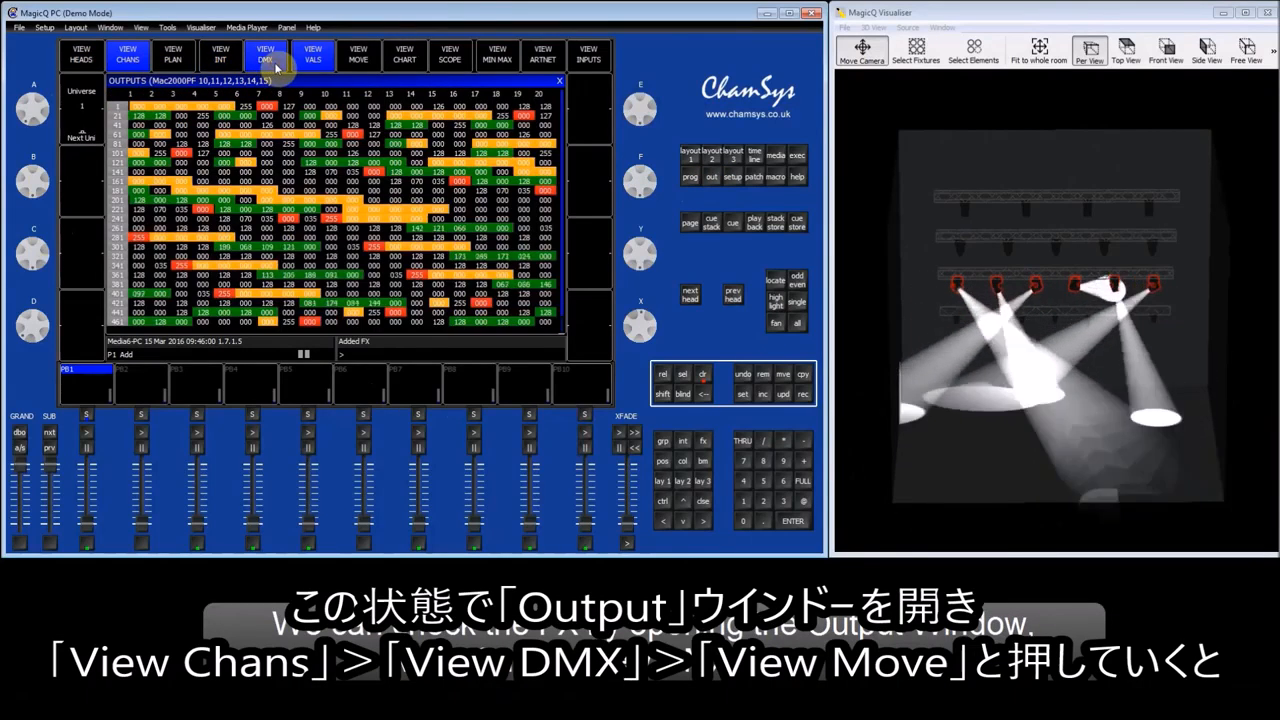
pyautogui.click(358, 62)
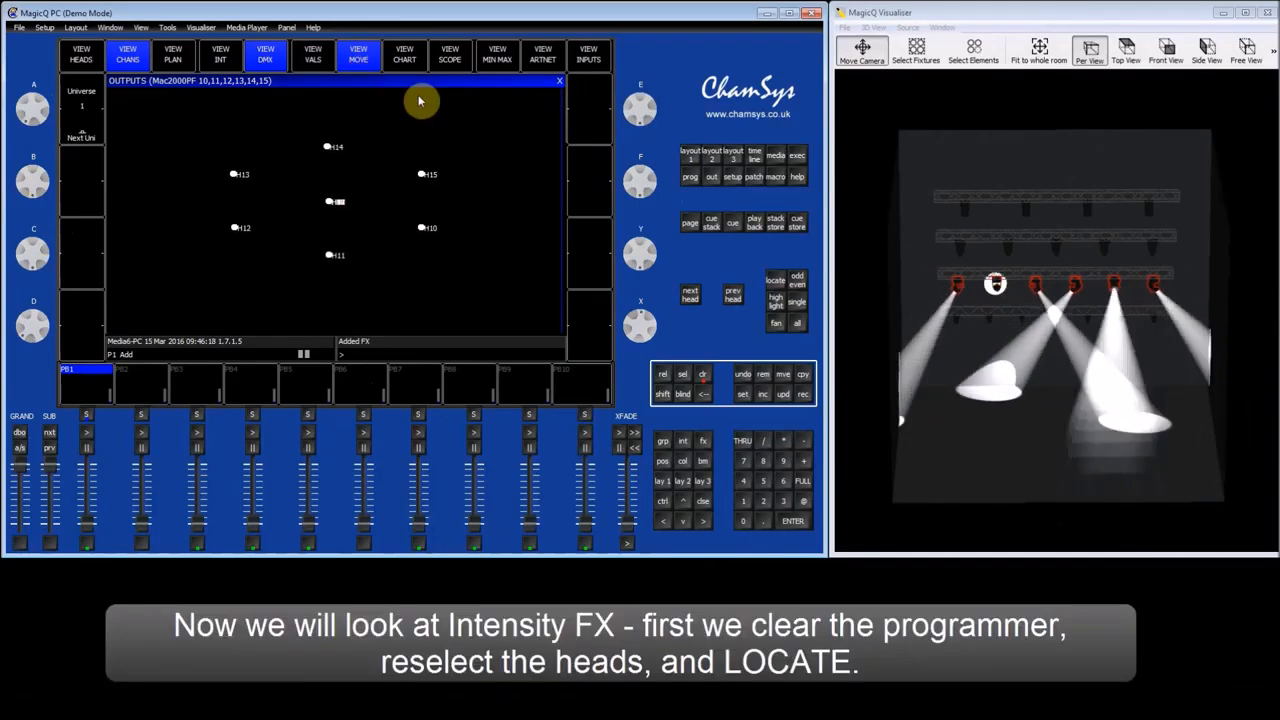
# Clear the programmer, select the Mac2000PF group and locate its heads.
pyautogui.click(703, 376)
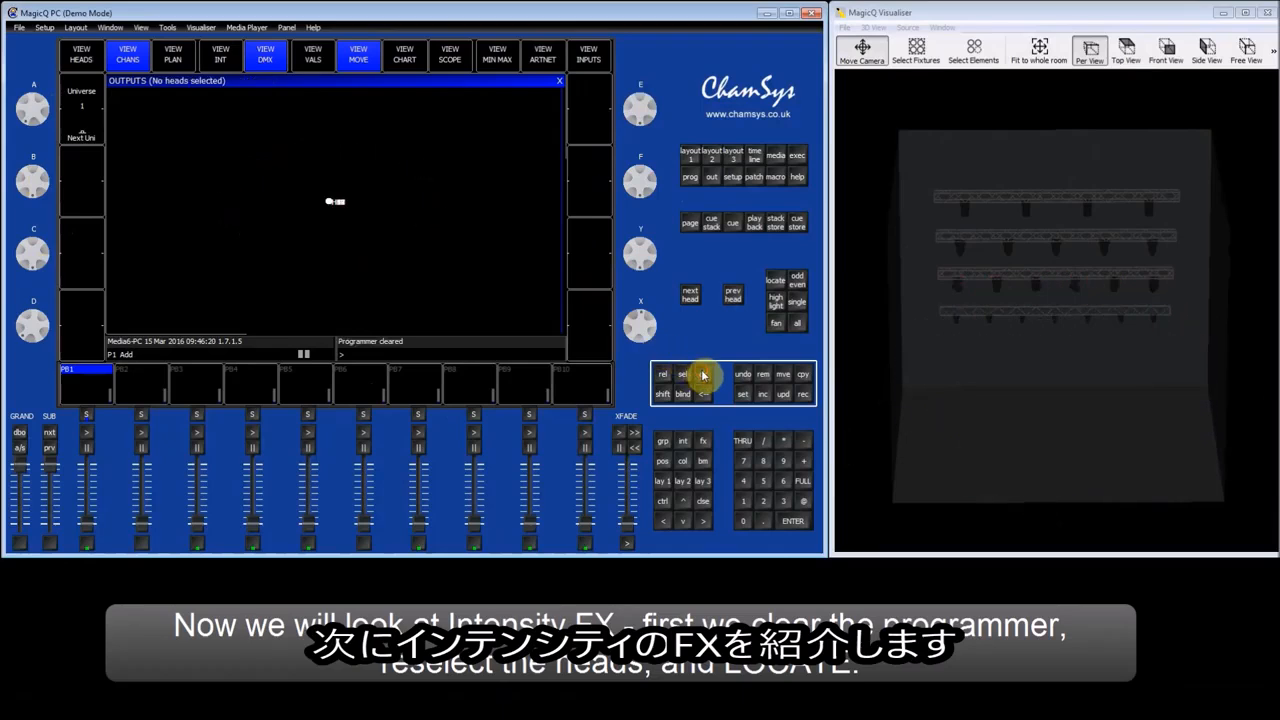
pyautogui.click(692, 157)
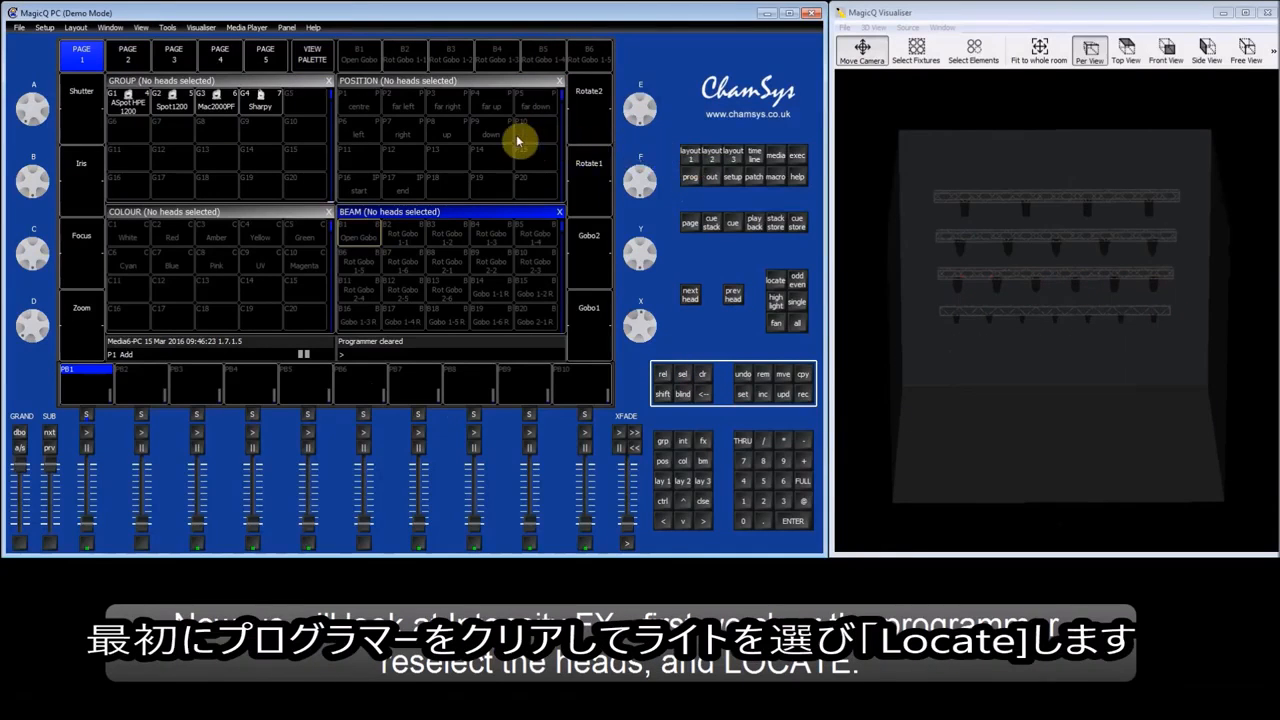
pyautogui.click(222, 108)
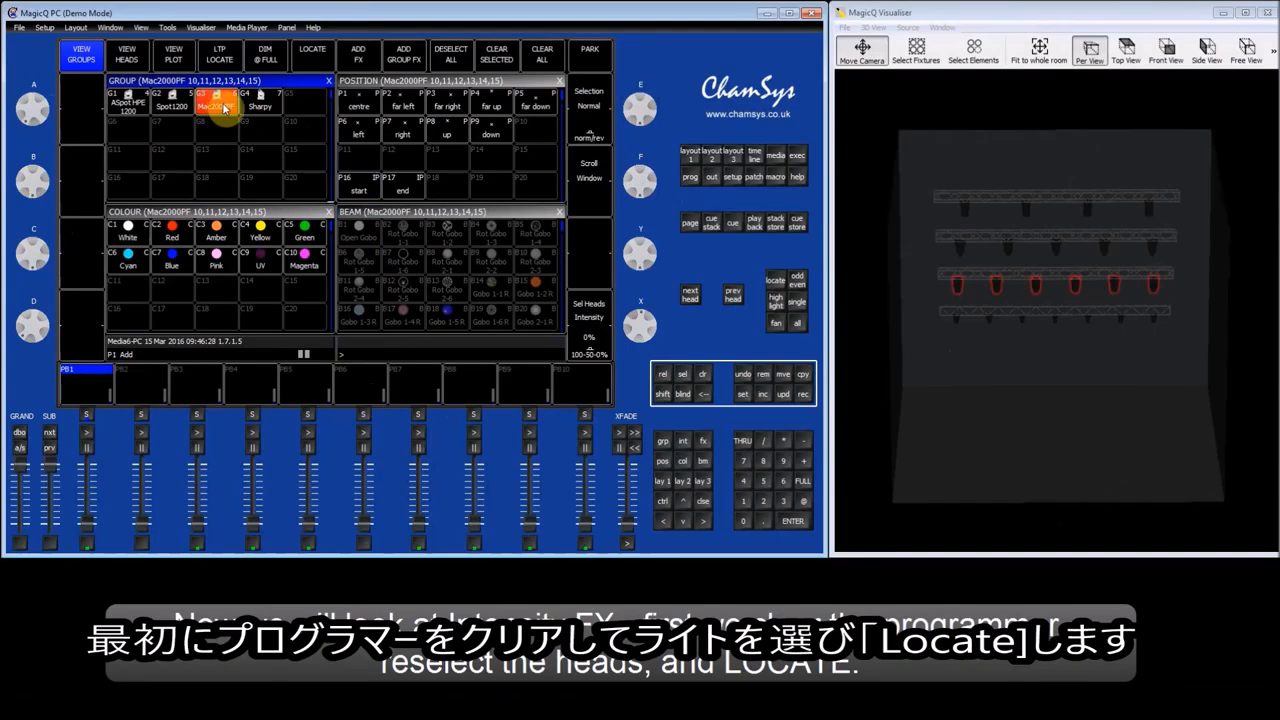
pyautogui.click(322, 62)
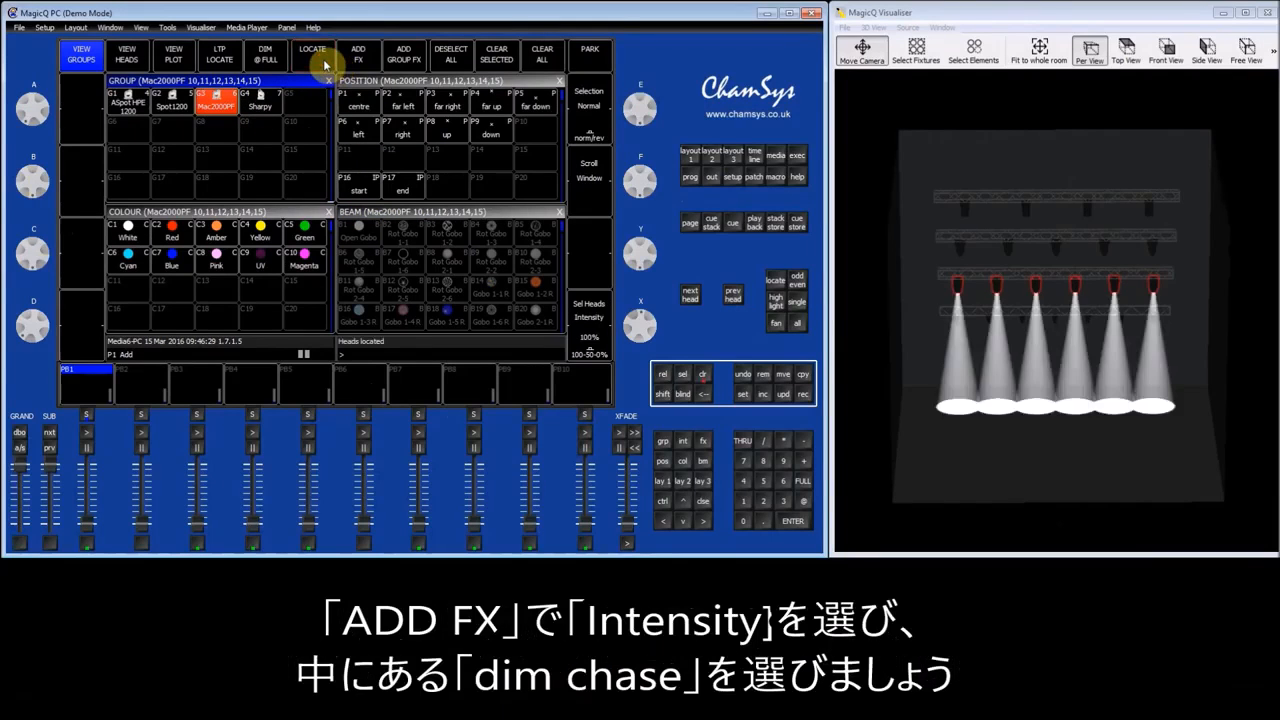
# Add the dim chase effect from the Intensity FX library to the Mac2000PF heads.
pyautogui.click(373, 62)
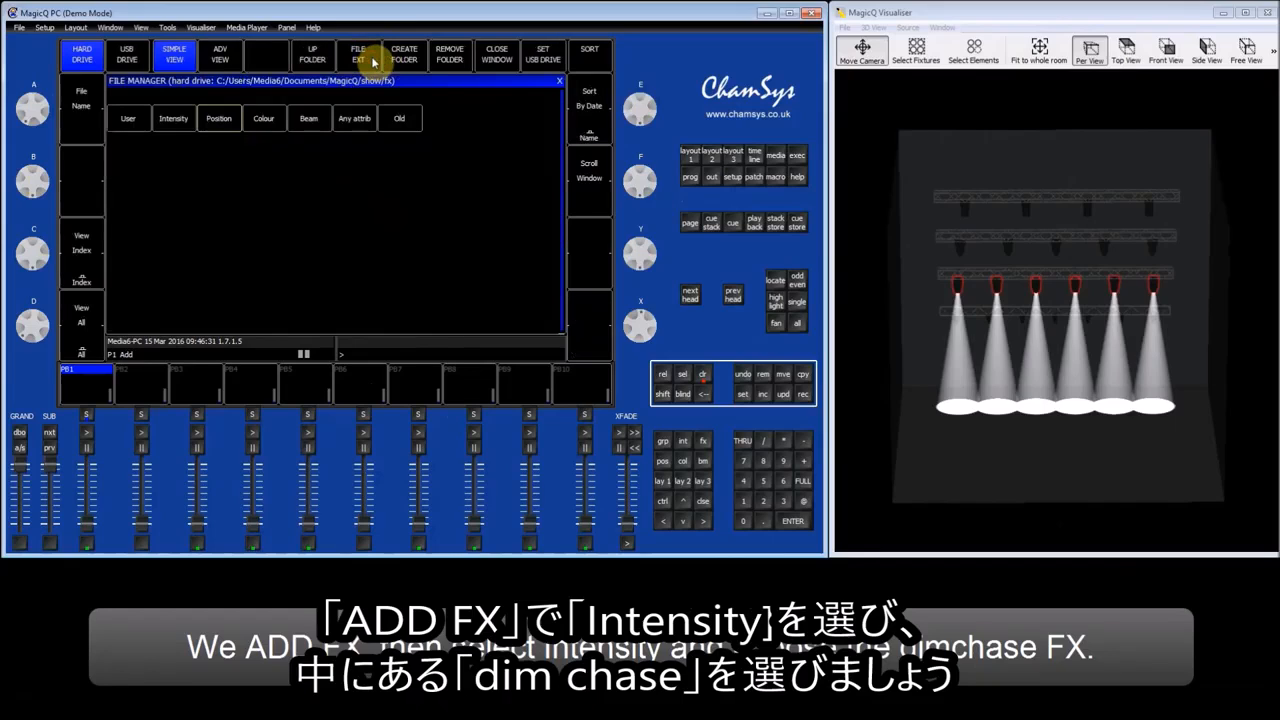
pyautogui.click(174, 119)
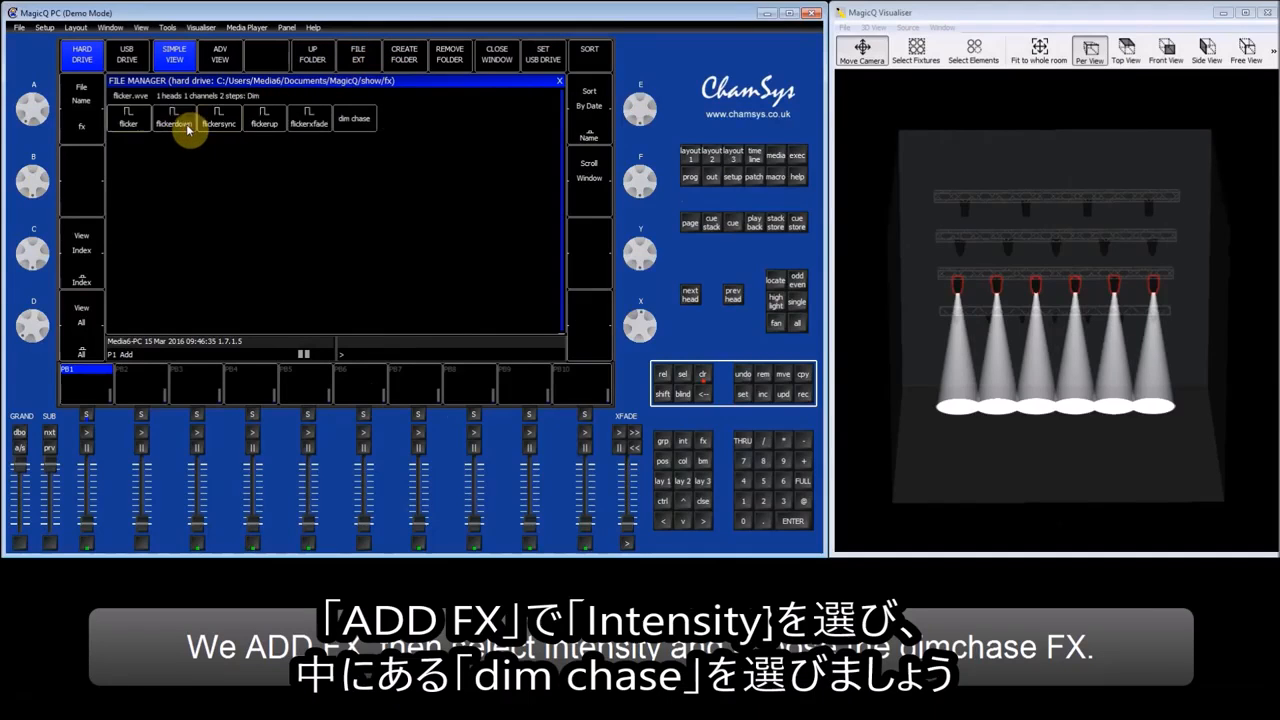
pyautogui.click(361, 120)
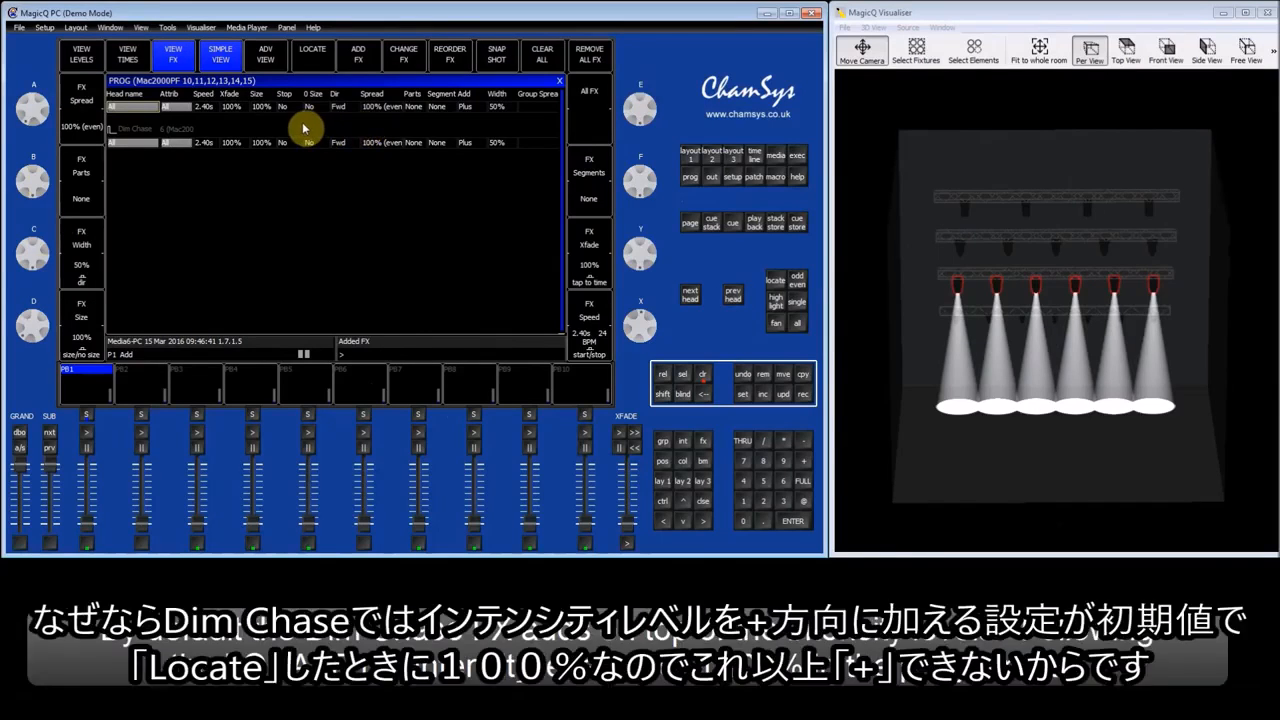
# Check the heads' dimmer levels in the programmer and set the Dim Chase effect's add mode to Minus.
pyautogui.click(80, 55)
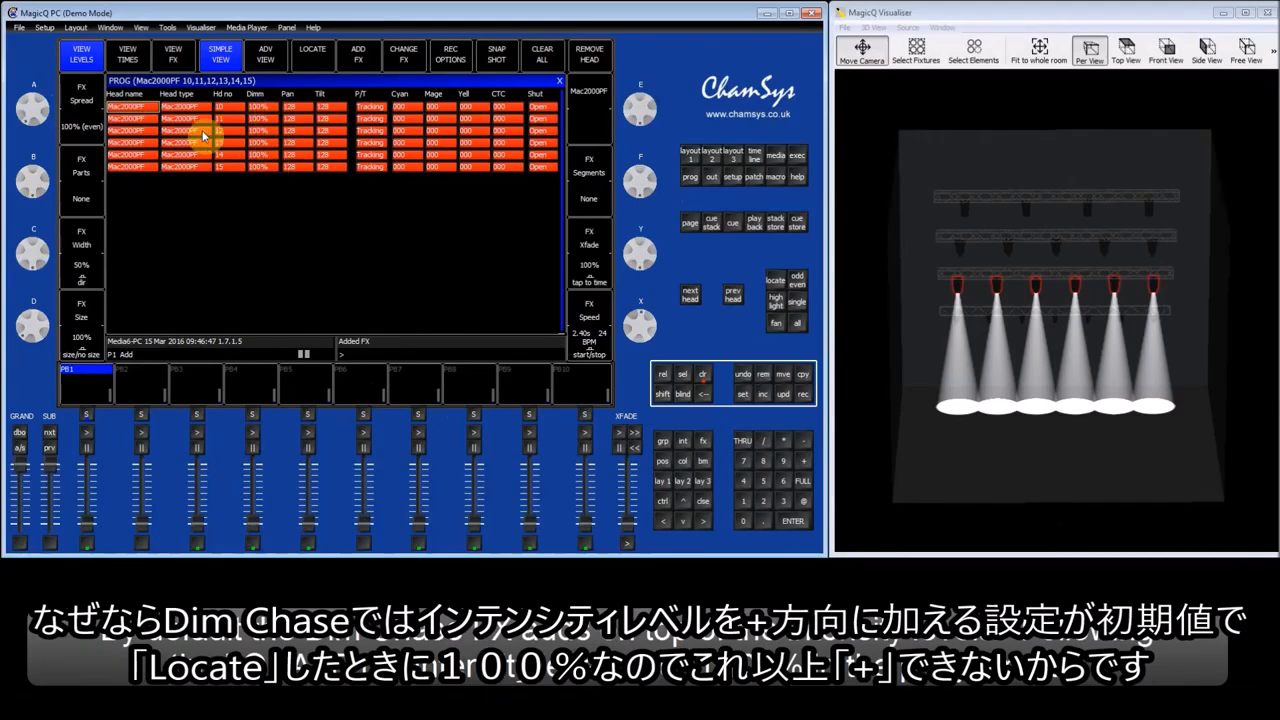
pyautogui.click(173, 58)
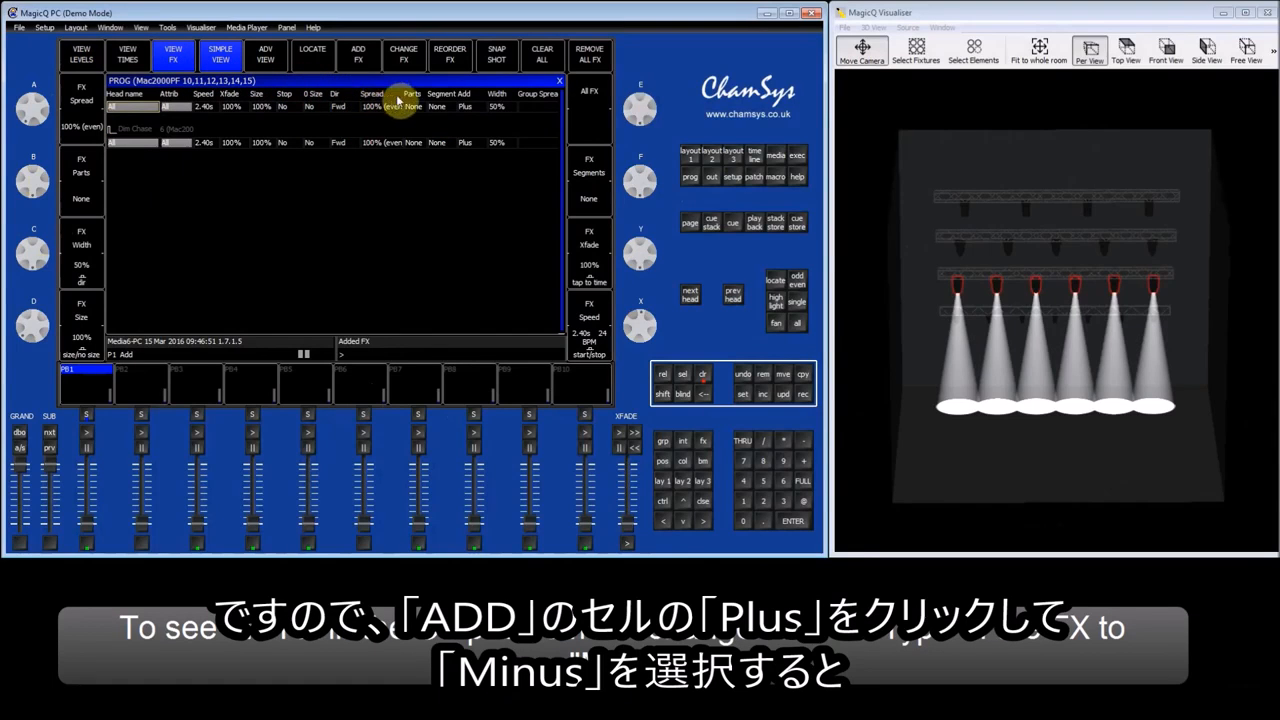
pyautogui.click(470, 107)
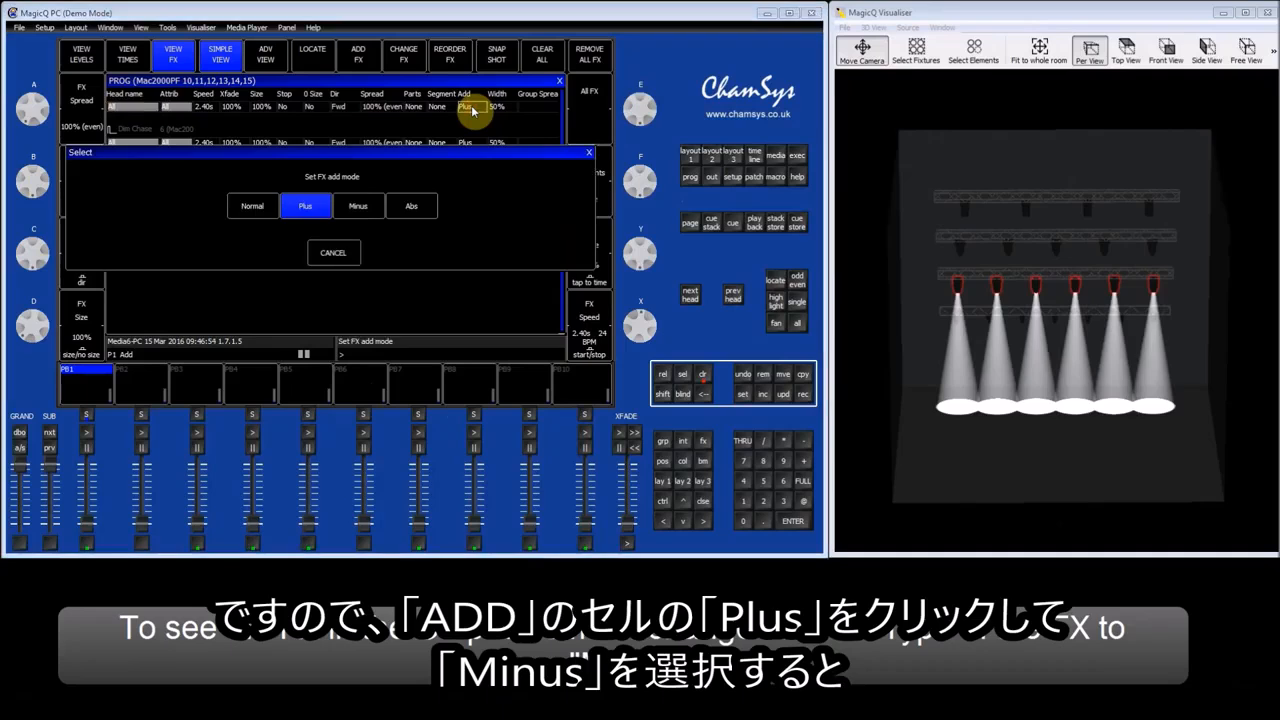
pyautogui.click(369, 210)
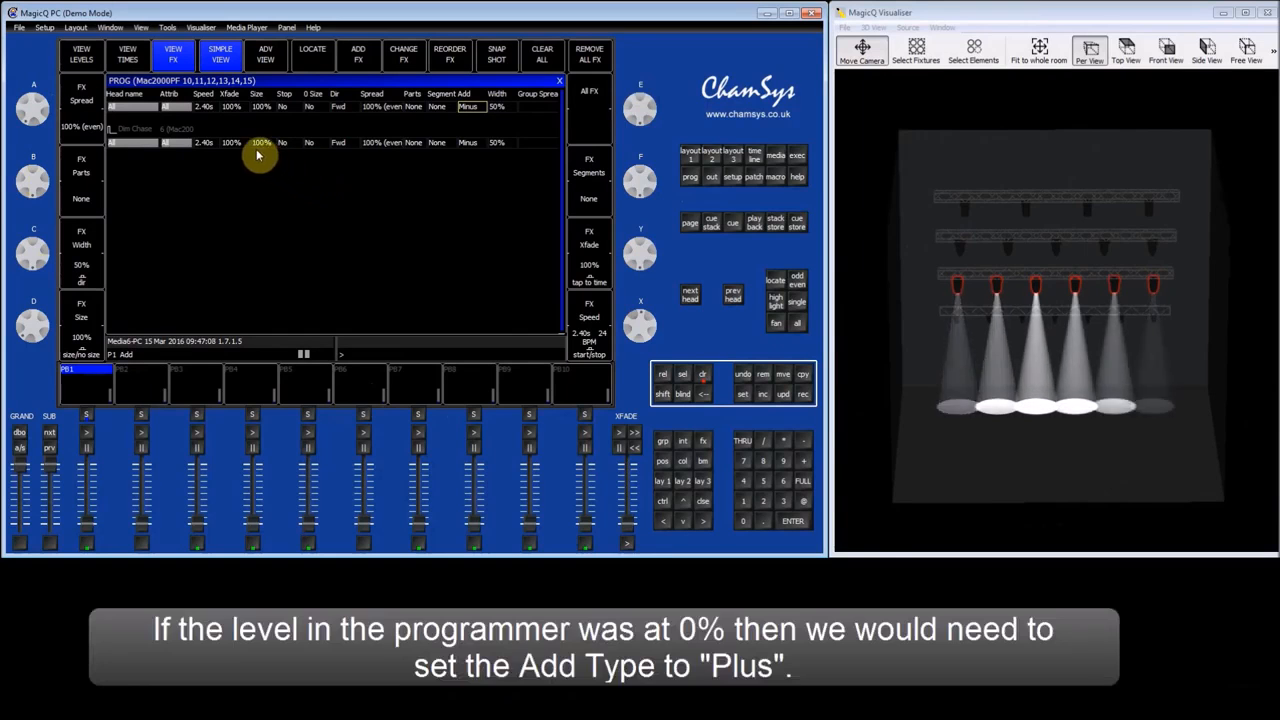
# Set the dimmer level of all six Mac2000PF heads to 0% in the programmer.
pyautogui.click(92, 61)
pyautogui.moveTo(257, 112); pyautogui.dragTo(269, 168)
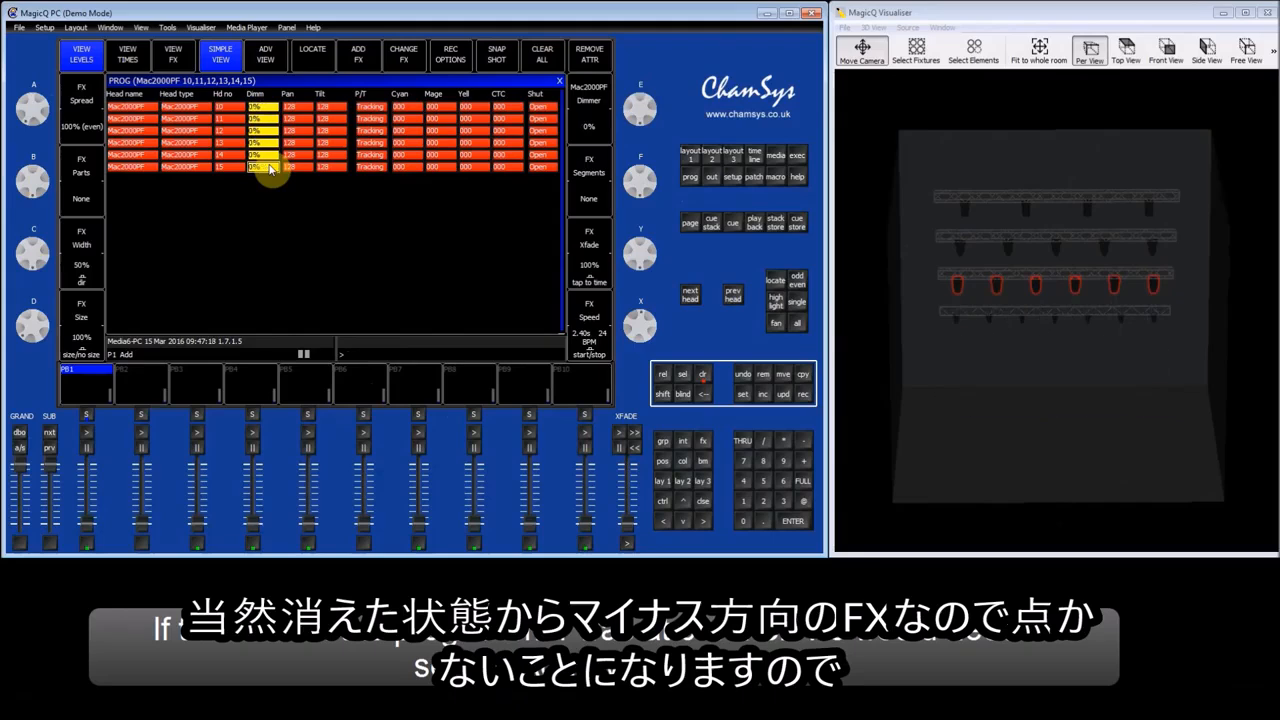
pyautogui.click(268, 167)
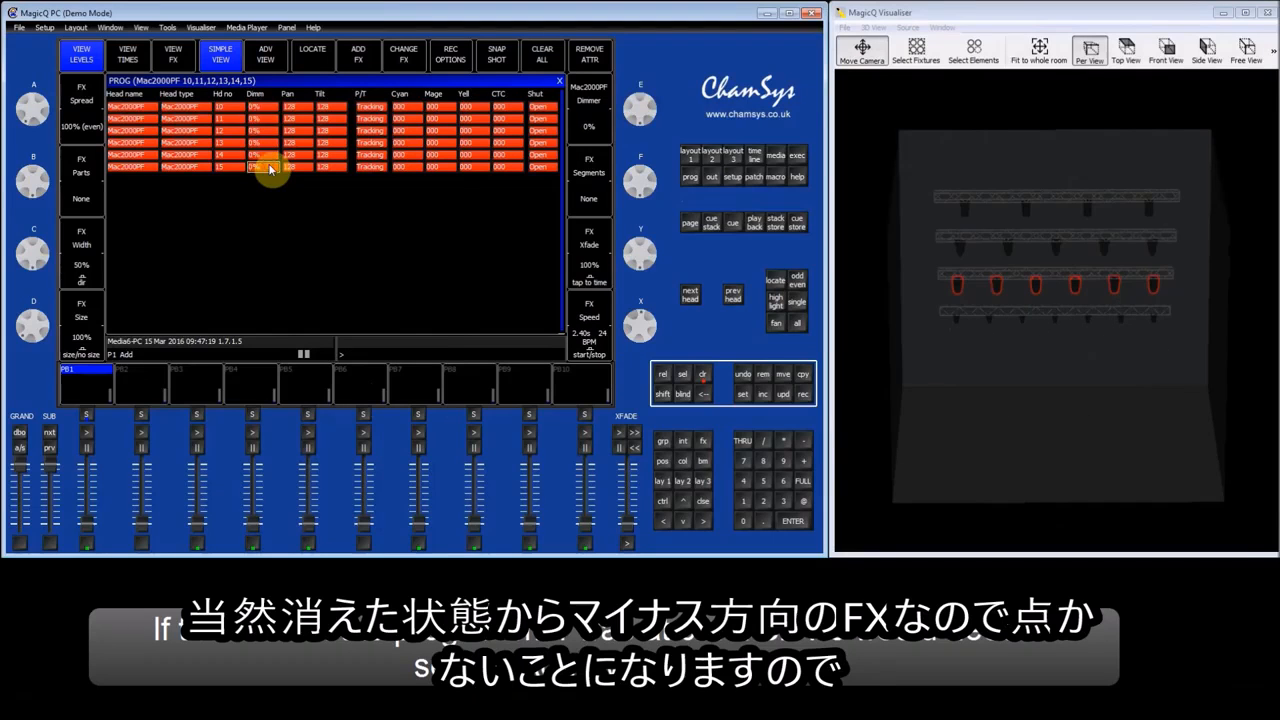
# Set the Dim Chase effect's add mode to Plus.
pyautogui.click(175, 58)
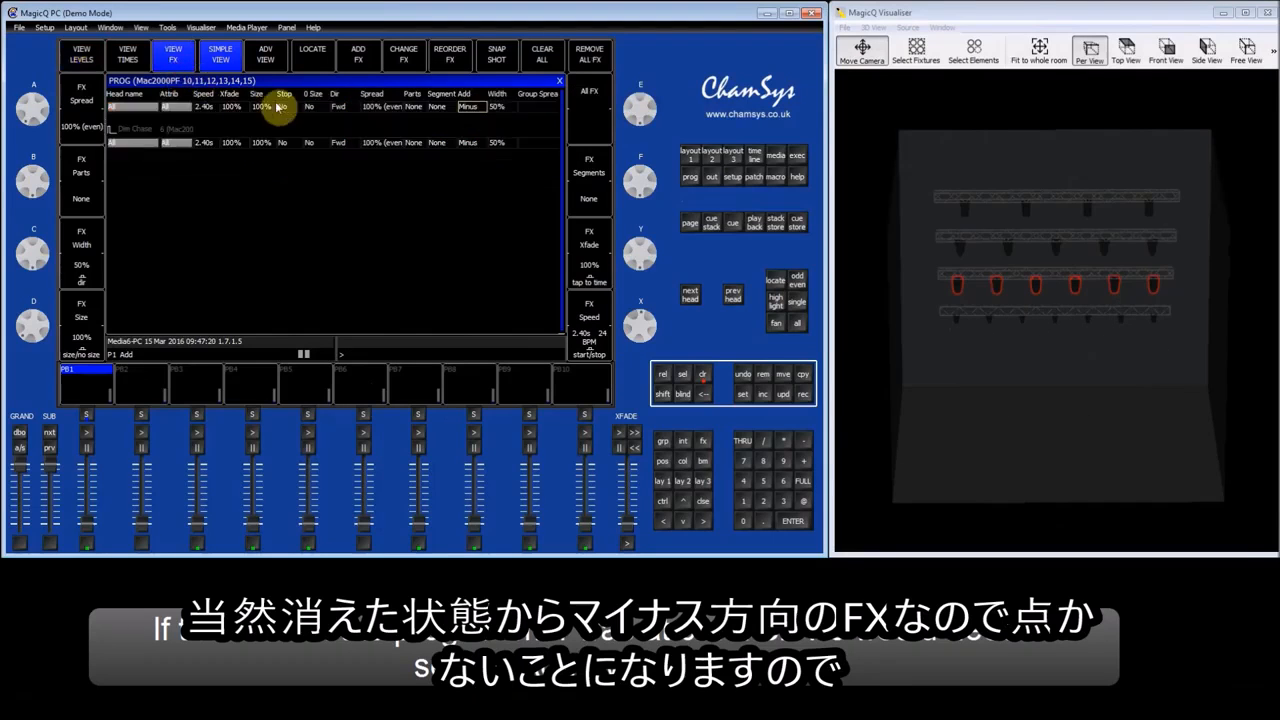
pyautogui.click(472, 107)
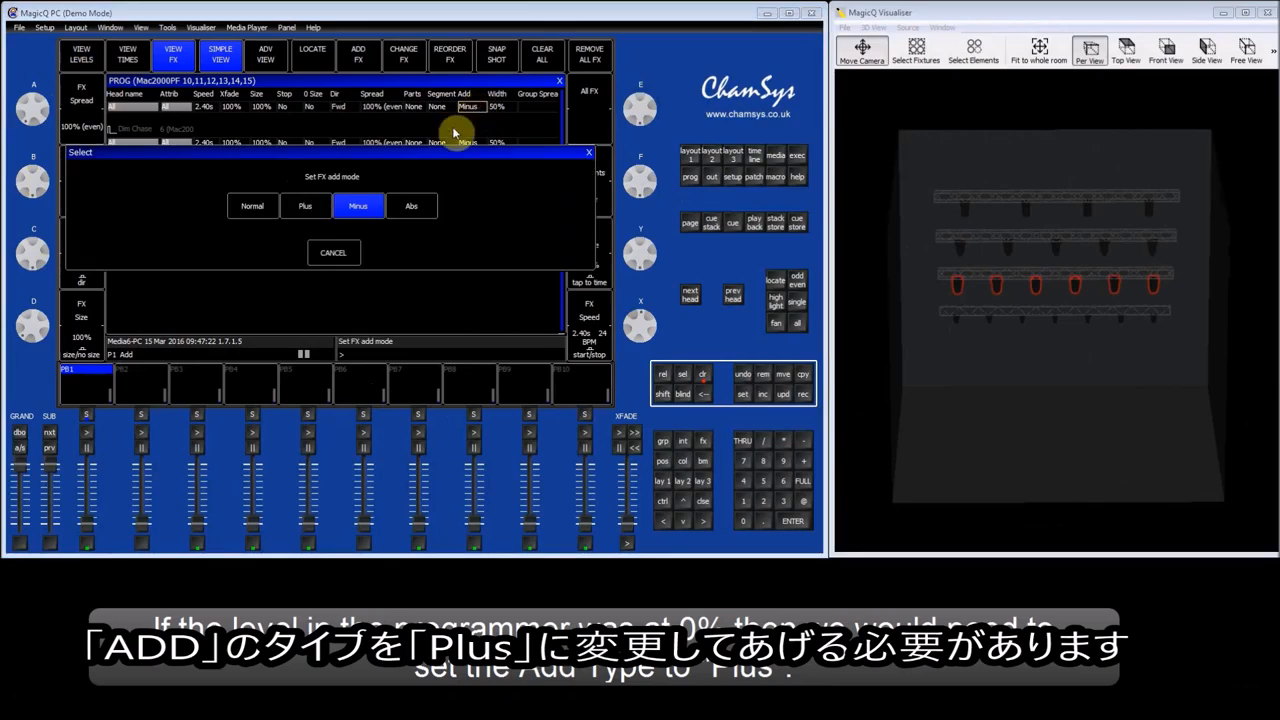
pyautogui.click(305, 208)
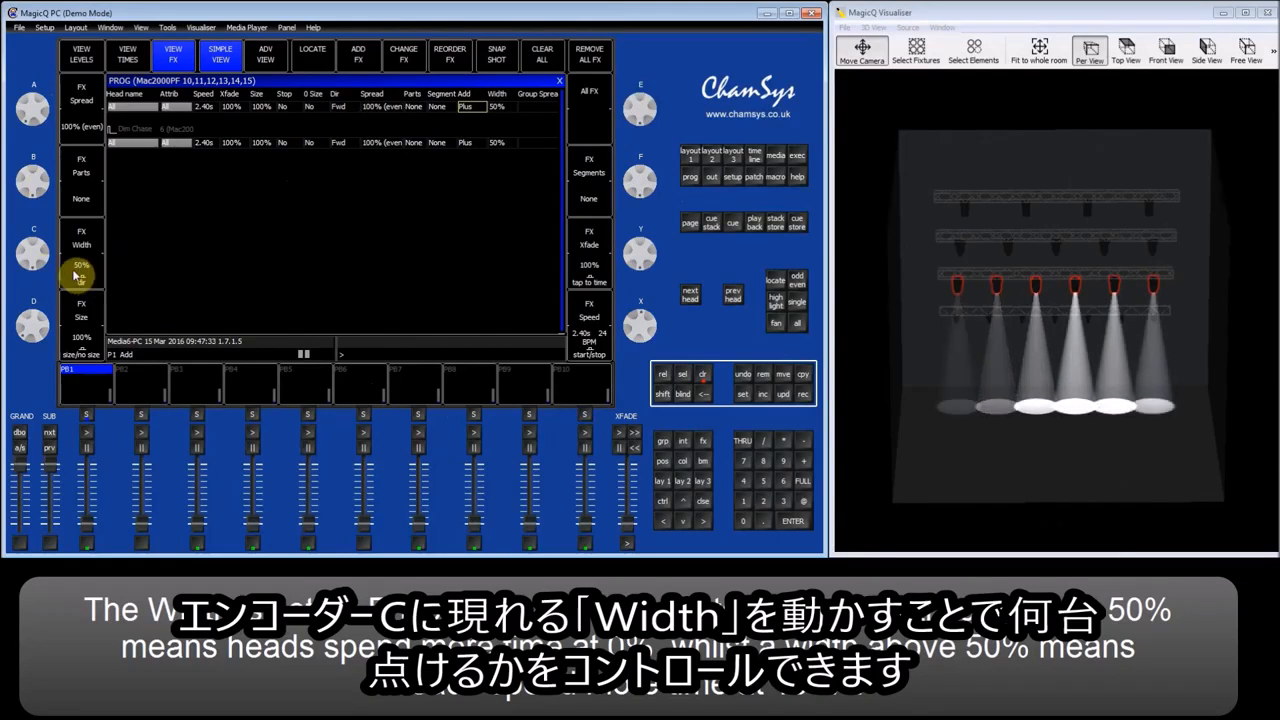
# Reduce the Dim Chase effect's width to 17% and its crossfade to 0%.
pyautogui.moveTo(43, 248); pyautogui.dragTo(40, 196)
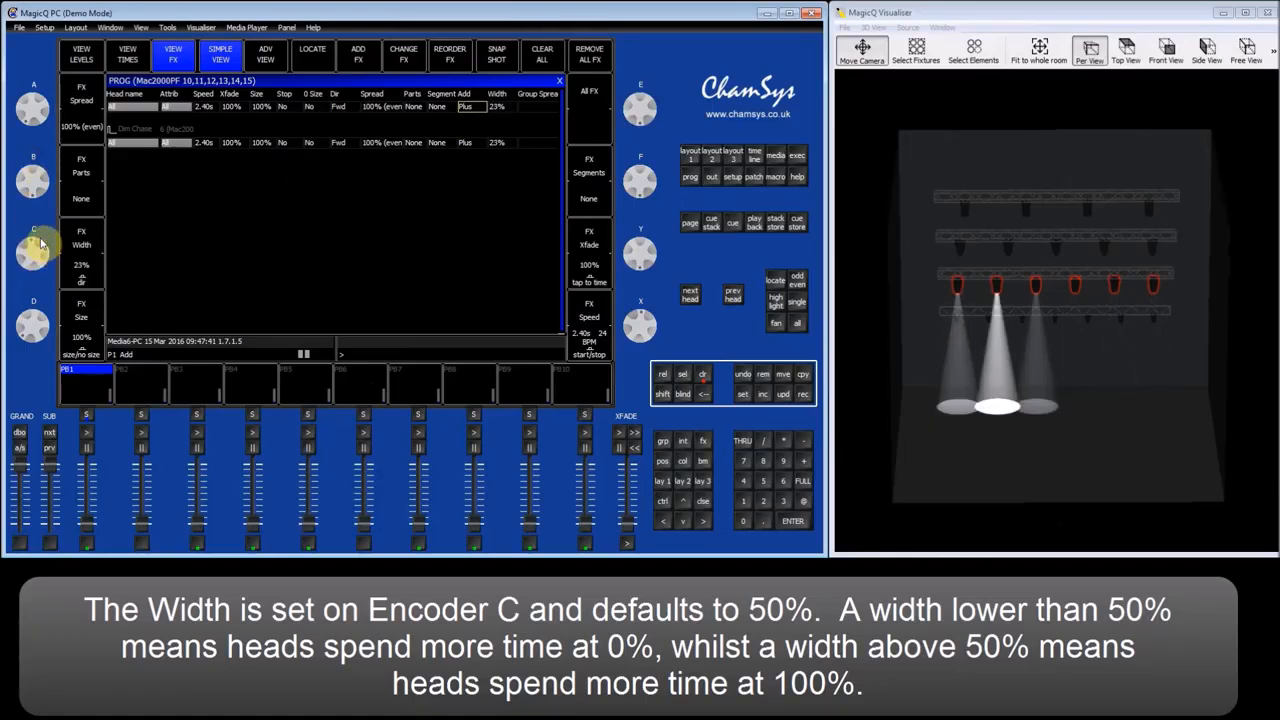
pyautogui.moveTo(41, 243); pyautogui.dragTo(42, 234)
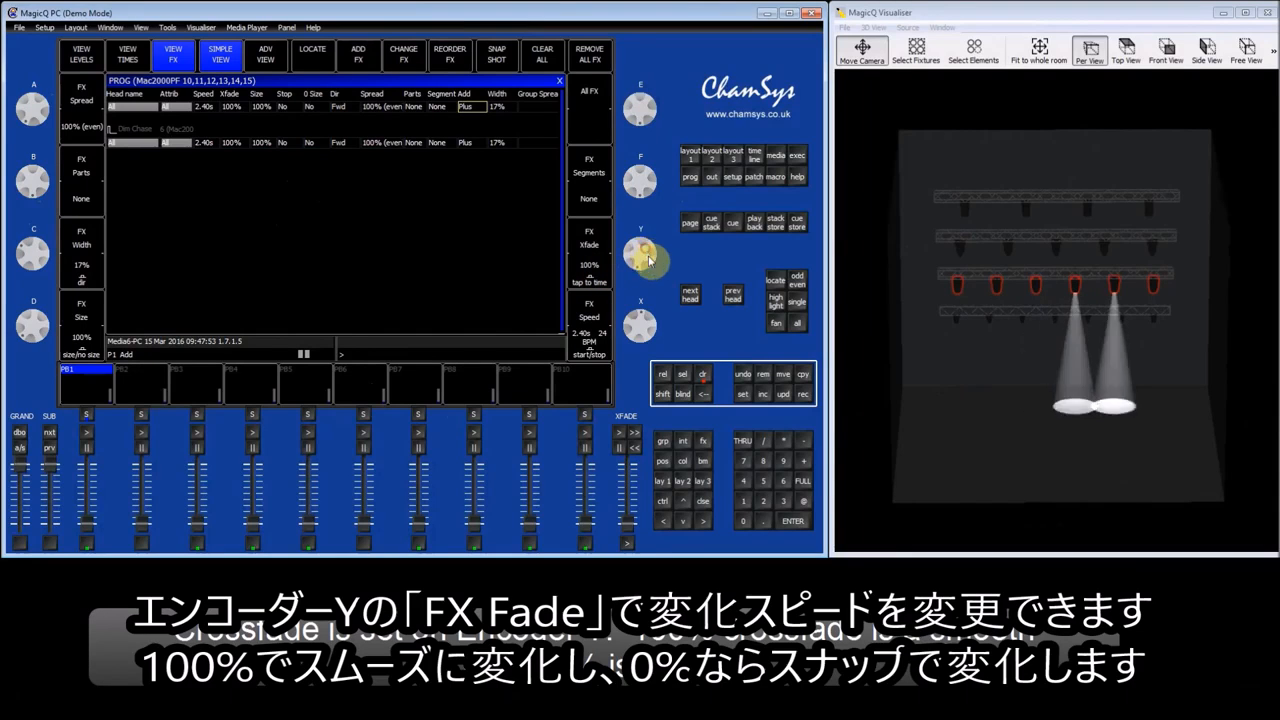
pyautogui.moveTo(651, 268); pyautogui.dragTo(648, 224)
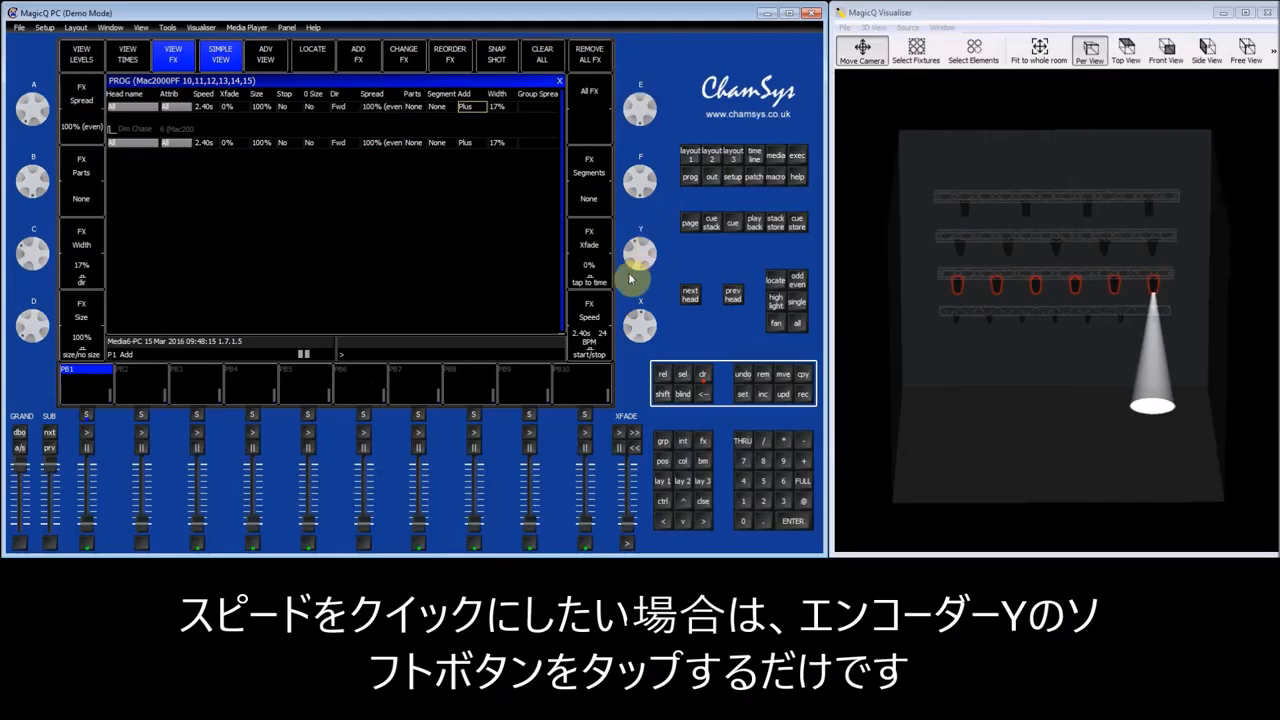
# Set the Dim Chase effect's speed to 0.46 s (130 BPM) by tapping the beat.
pyautogui.click(589, 285)
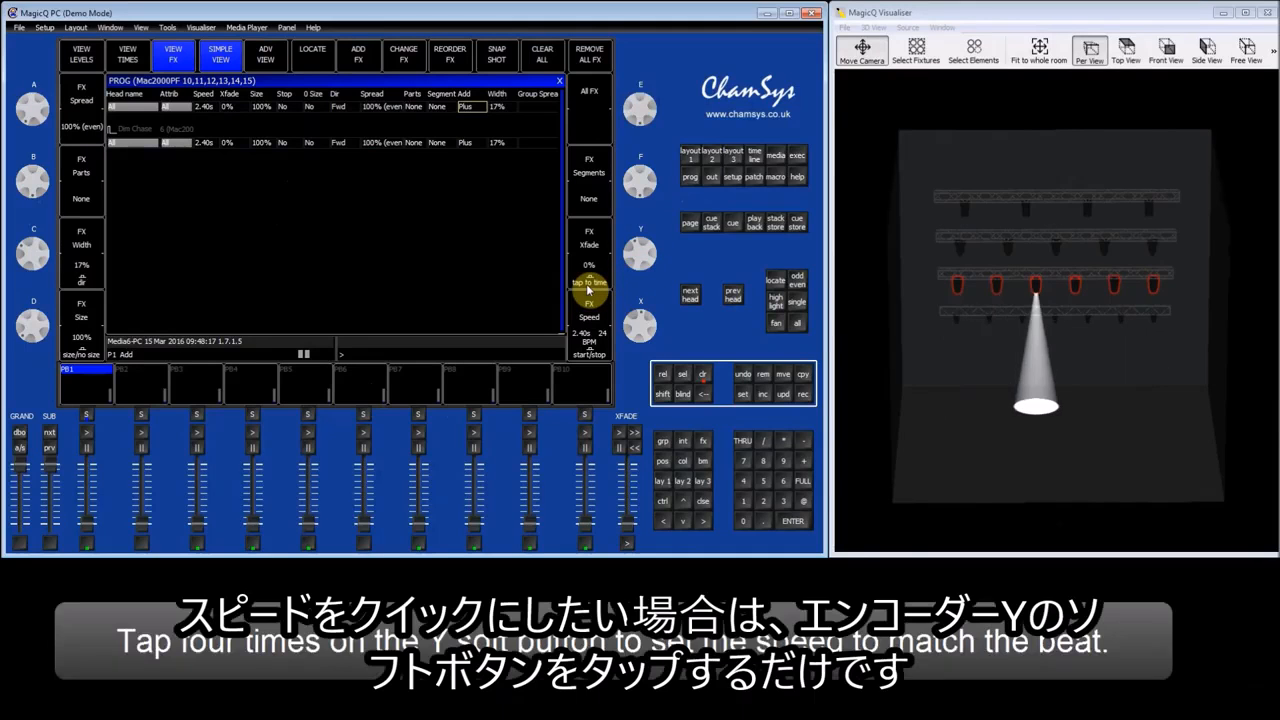
pyautogui.click(589, 285)
pyautogui.click(589, 285)
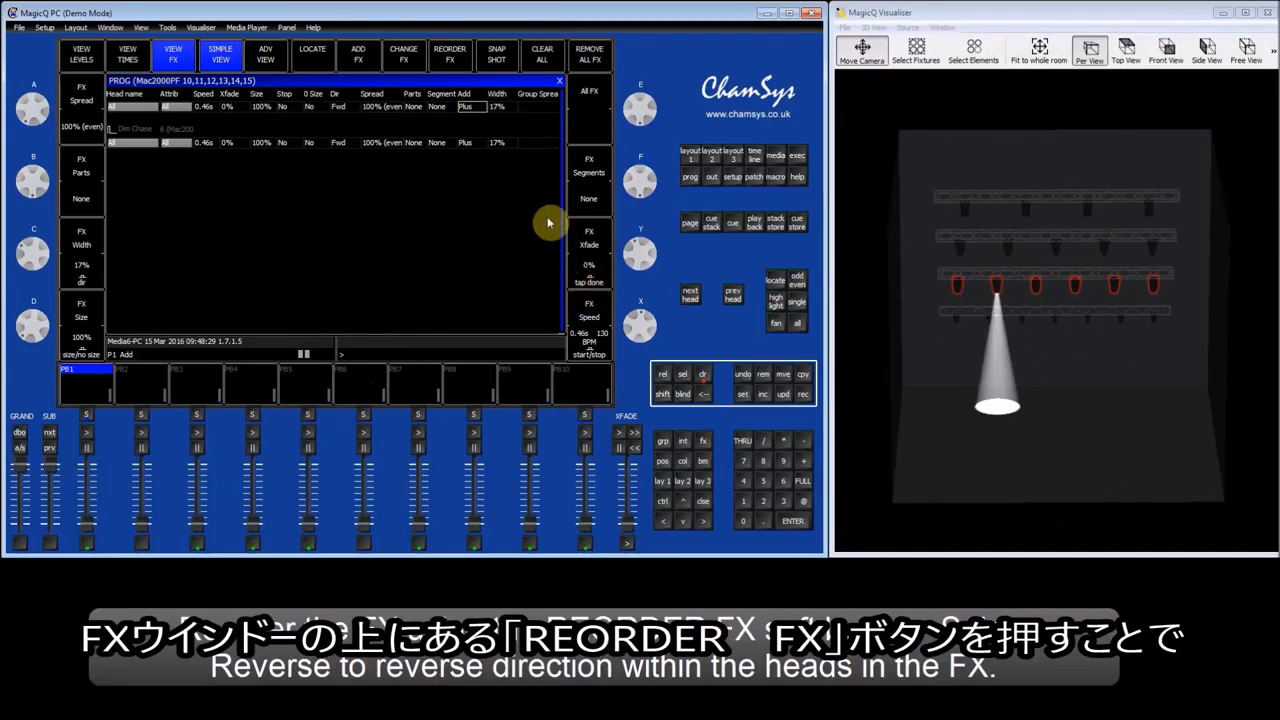
# Reorder the heads in the Dim Chase effect using Reverse, Into centre and finally Random.
pyautogui.click(455, 60)
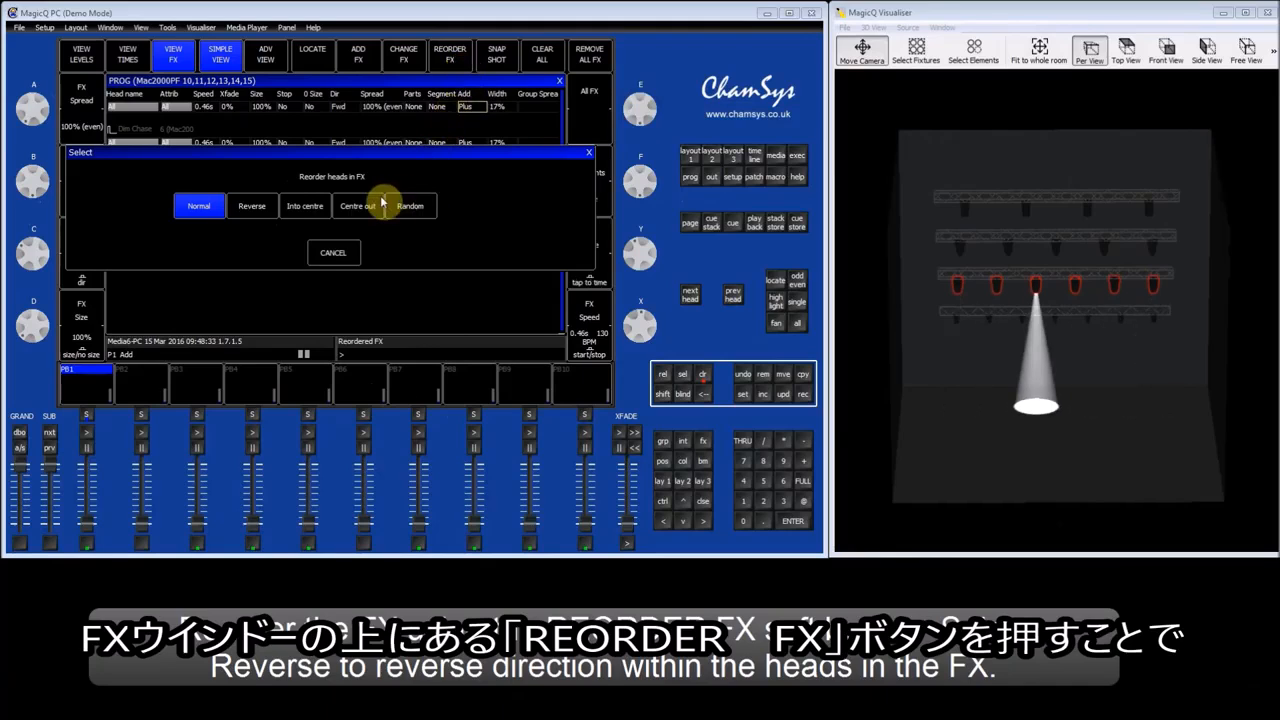
pyautogui.click(254, 208)
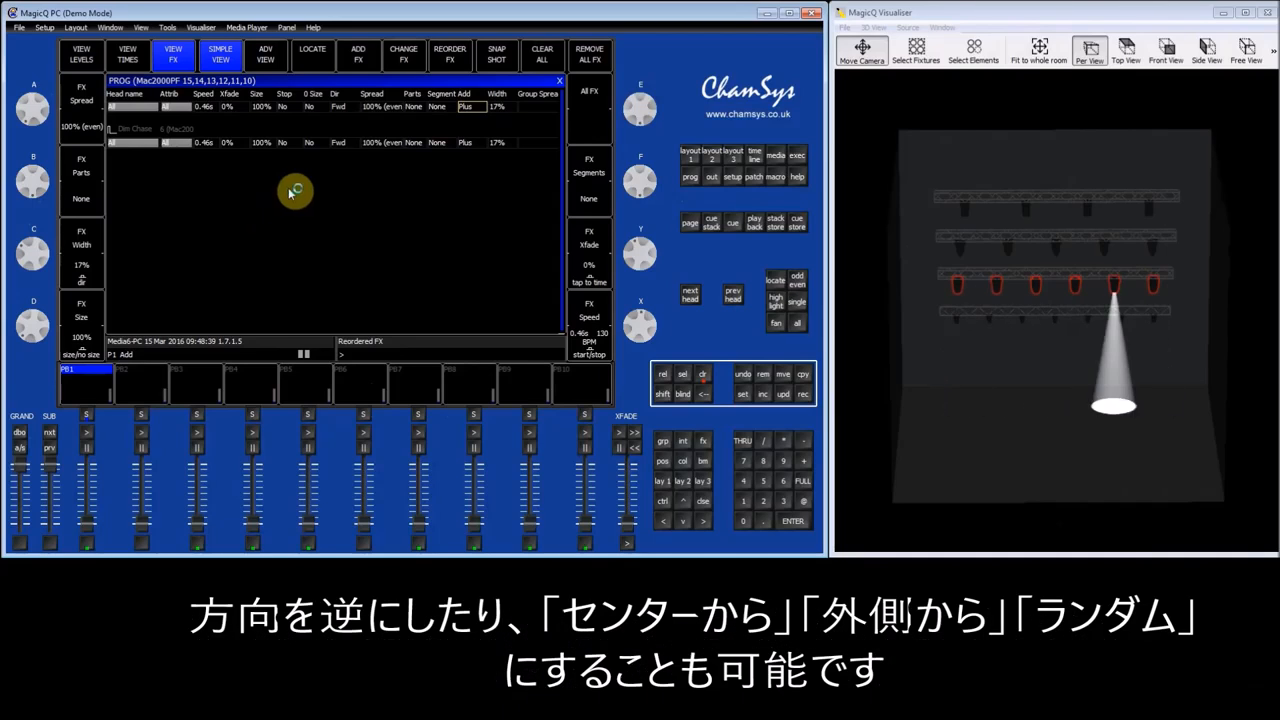
pyautogui.click(458, 62)
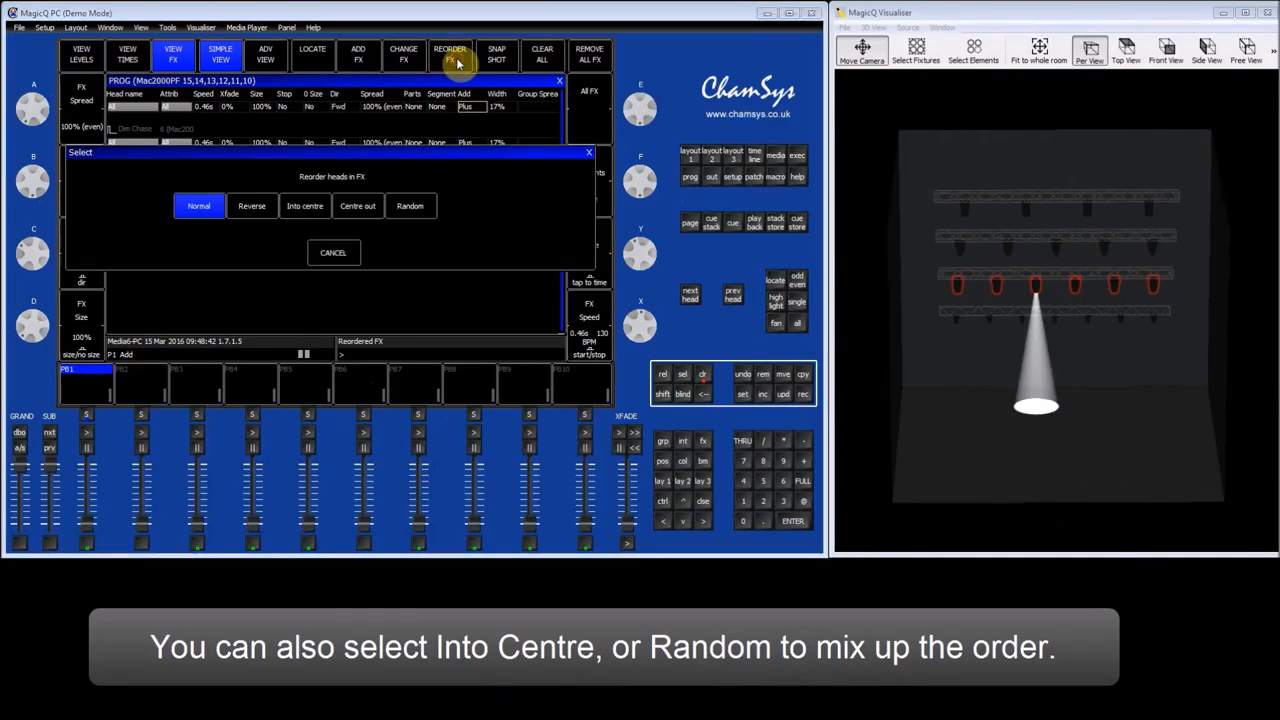
pyautogui.click(311, 209)
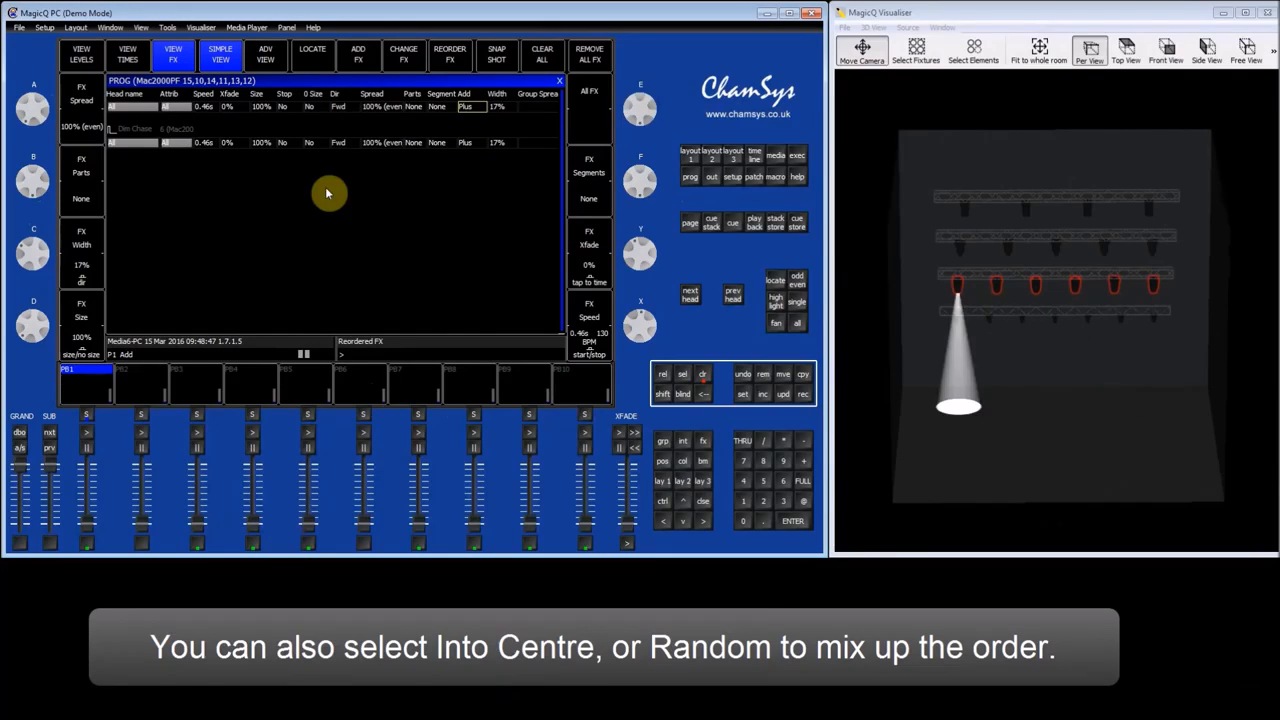
pyautogui.click(410, 205)
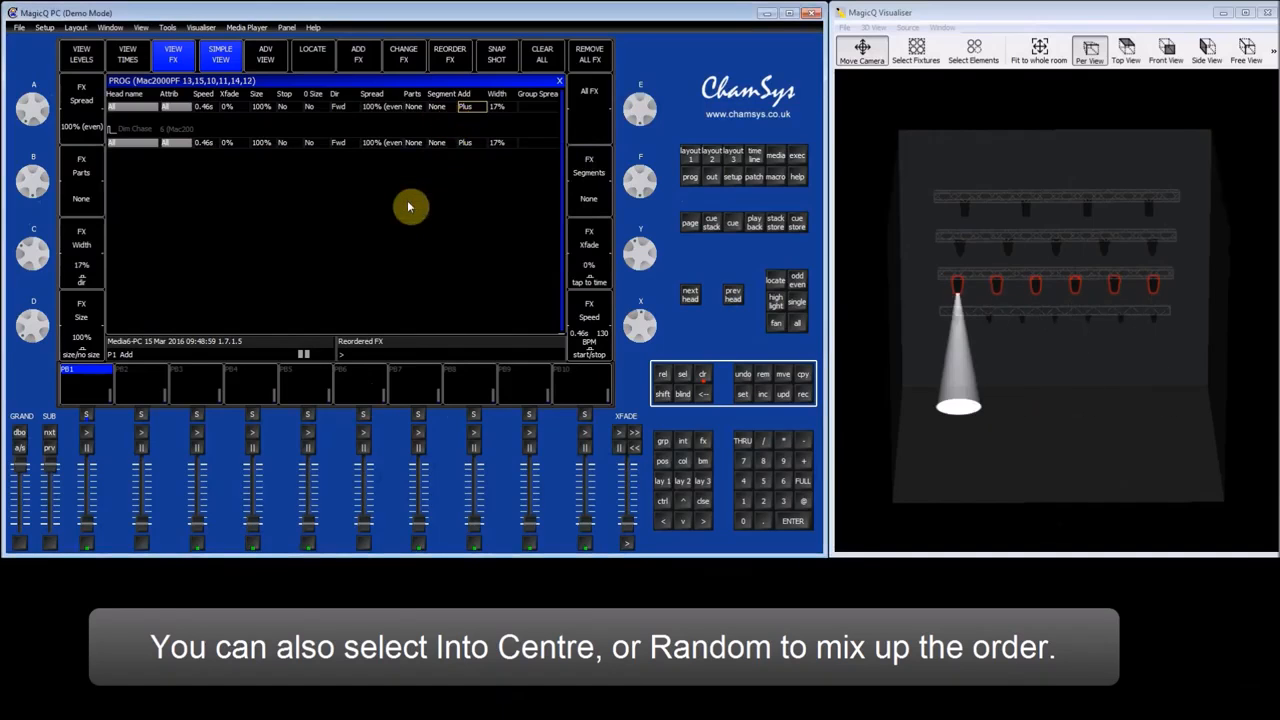